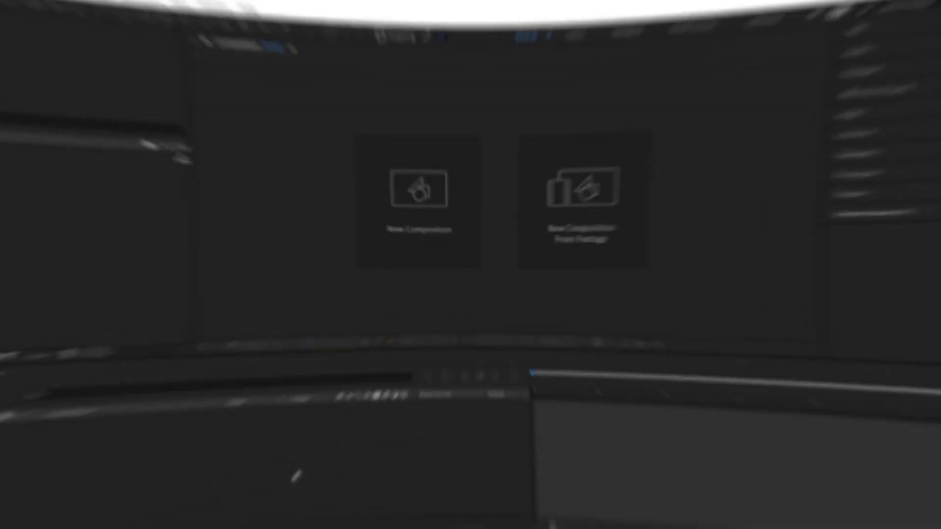
# Step: Reset the Default workspace to its saved layout via Window > Workspace, then adjust the panel dividers
pyautogui.click(283, 465)
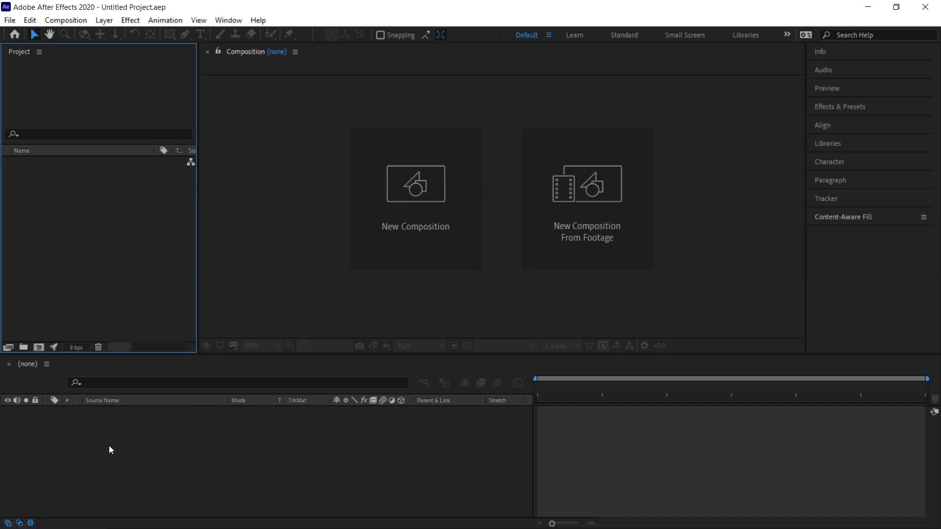
pyautogui.click(239, 268)
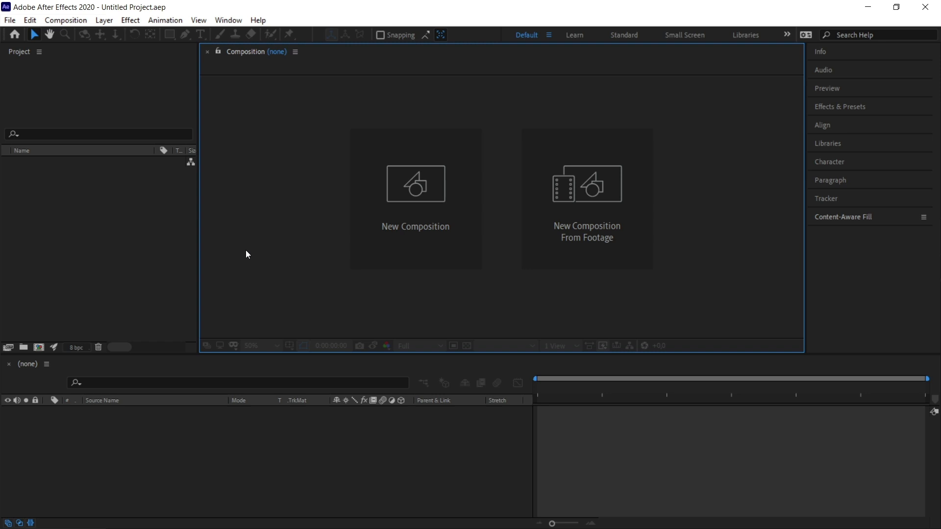
pyautogui.click(110, 476)
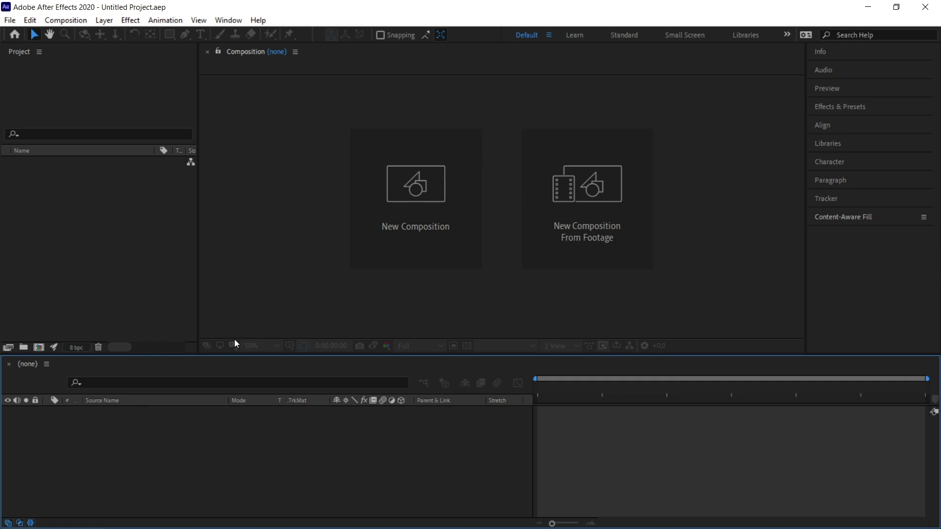
pyautogui.click(228, 20)
pyautogui.moveTo(277, 14)
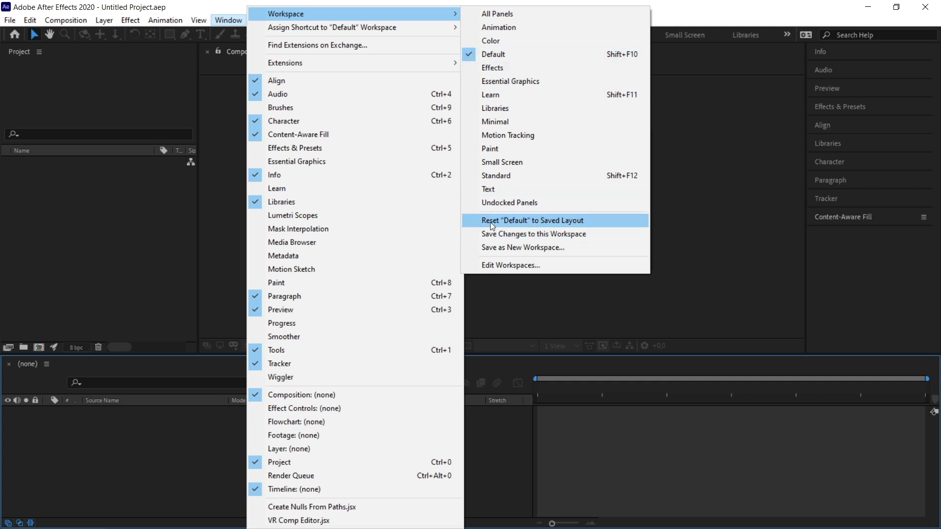
pyautogui.click(611, 226)
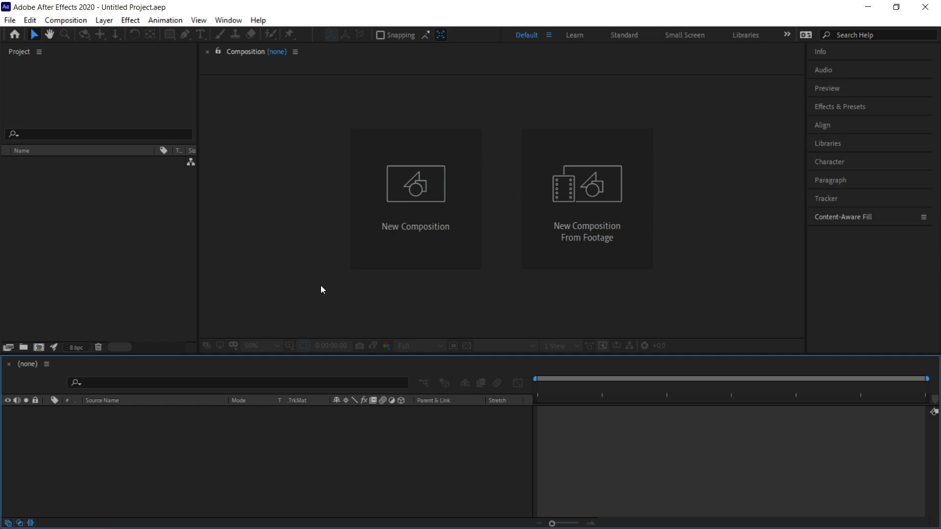
pyautogui.moveTo(162, 340); pyautogui.dragTo(60, 372)
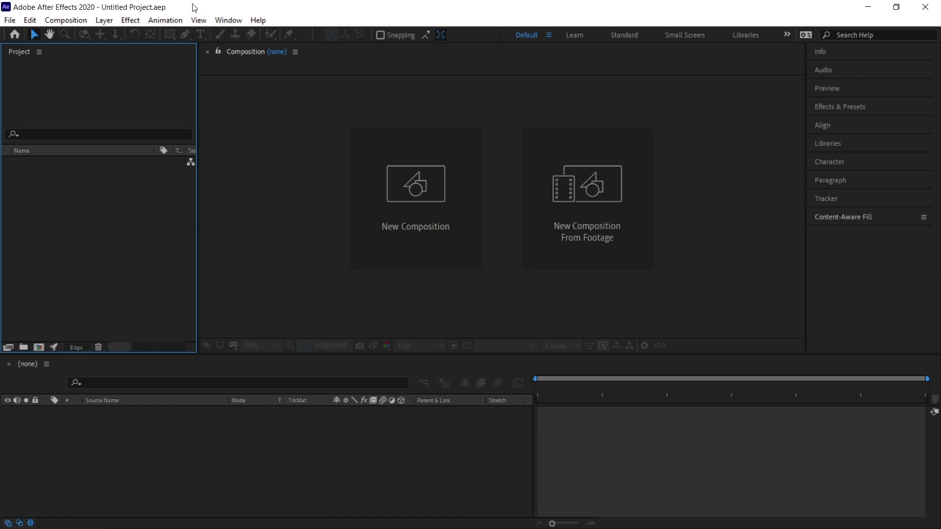
pyautogui.moveTo(59, 373); pyautogui.dragTo(376, 62)
pyautogui.click(334, 38)
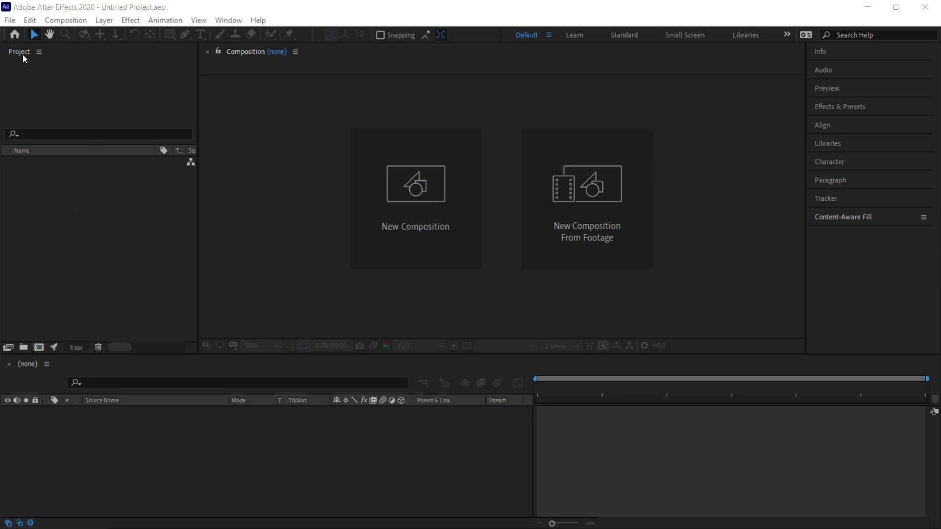
# Step: Import video.mp4 through the Project panel's Import > File command
pyautogui.rightClick(87, 223)
pyautogui.moveTo(114, 285)
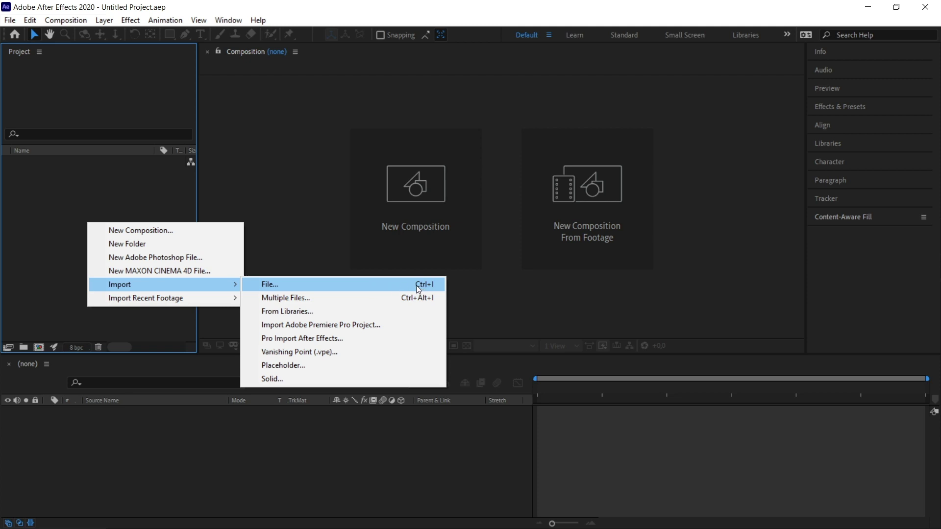
pyautogui.click(268, 285)
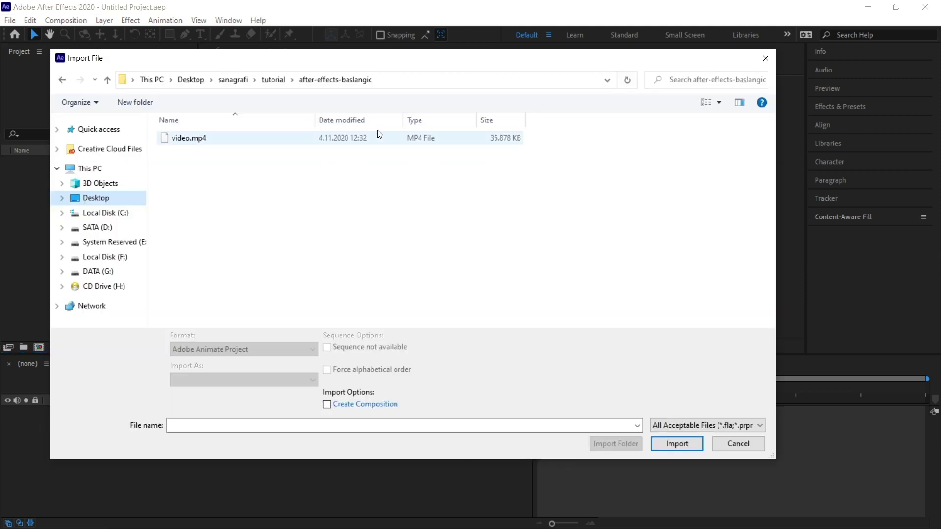
pyautogui.click(186, 139)
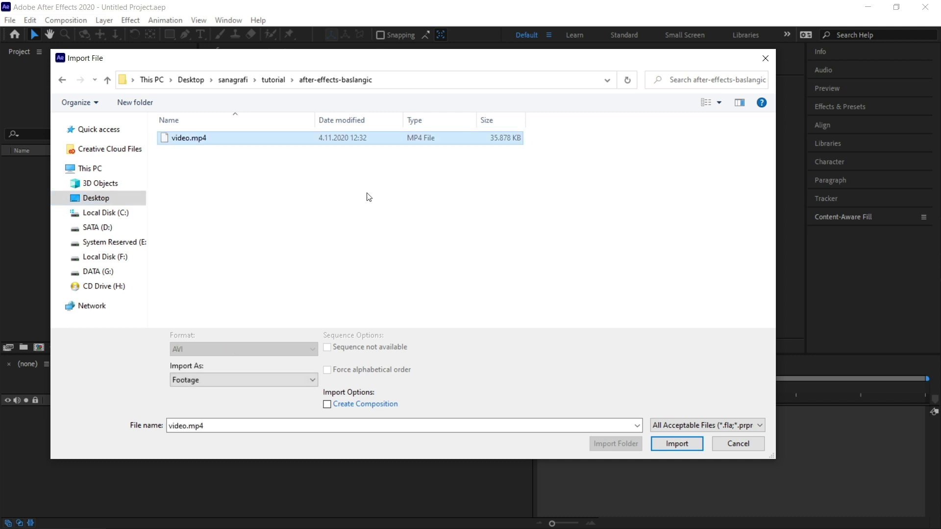
pyautogui.click(663, 448)
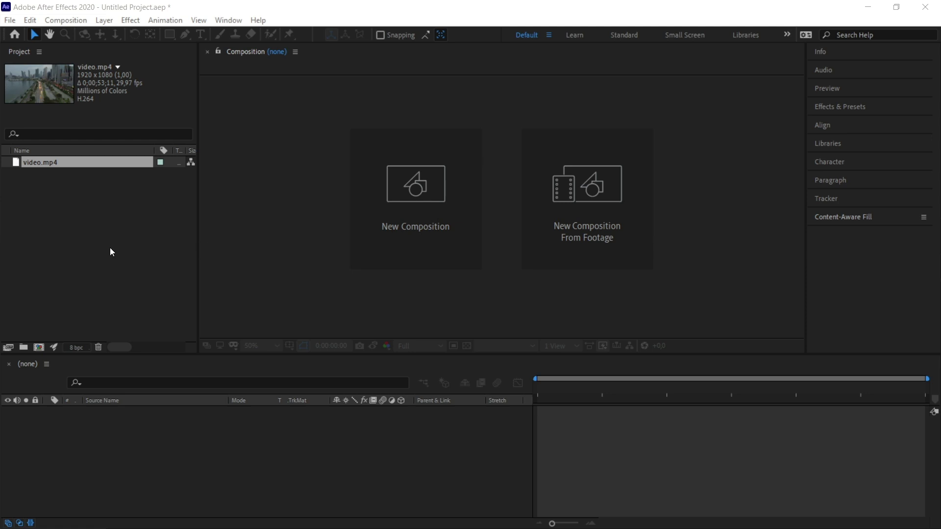
pyautogui.click(165, 227)
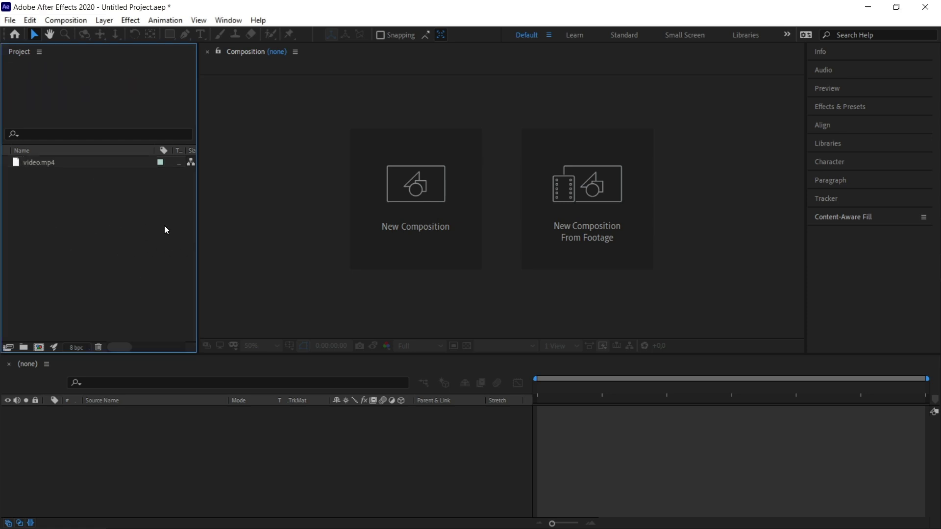
# Step: Create Comp 1 with the HDTV 1080 29.97 preset and a 10-second duration
pyautogui.rightClick(80, 221)
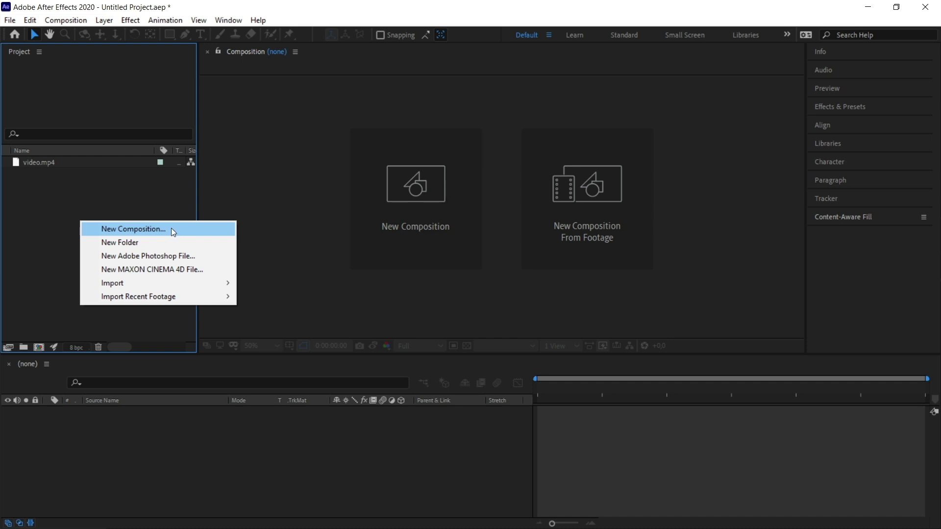
pyautogui.click(399, 257)
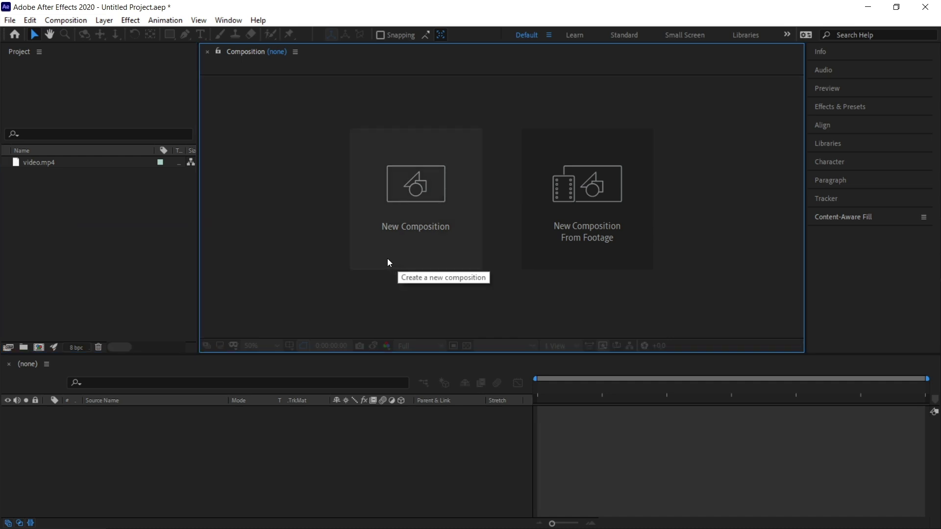
pyautogui.click(399, 223)
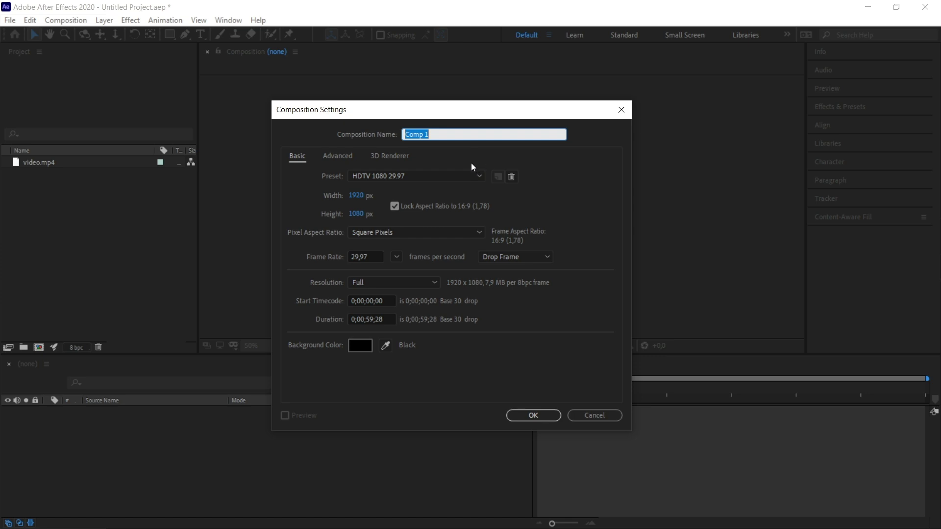
pyautogui.press('BackSpace')
pyautogui.click(363, 257)
pyautogui.press('BackSpace')
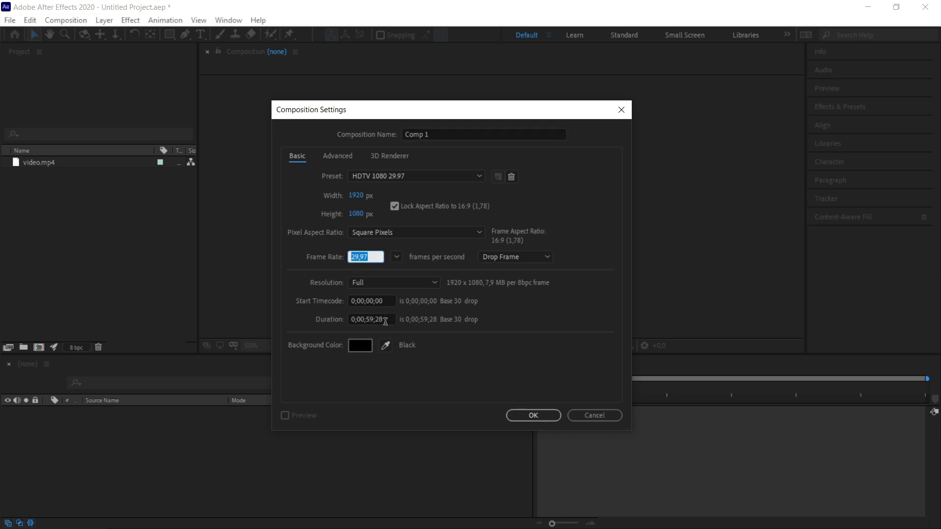
pyautogui.click(371, 323)
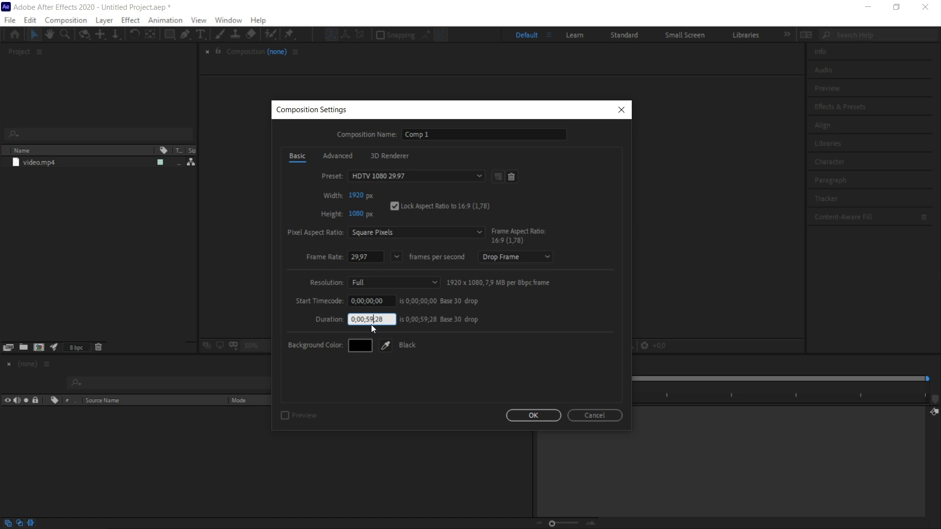
pyautogui.click(378, 331)
pyautogui.write('0')
pyautogui.moveTo(380, 331); pyautogui.dragTo(392, 329)
pyautogui.write('00')
pyautogui.click(535, 414)
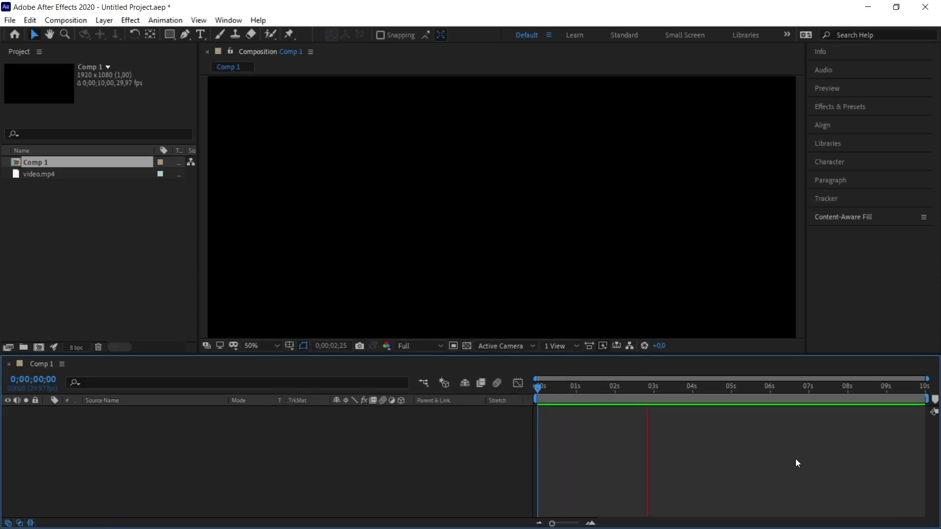
pyautogui.press('space')
pyautogui.moveTo(553, 387); pyautogui.dragTo(599, 388)
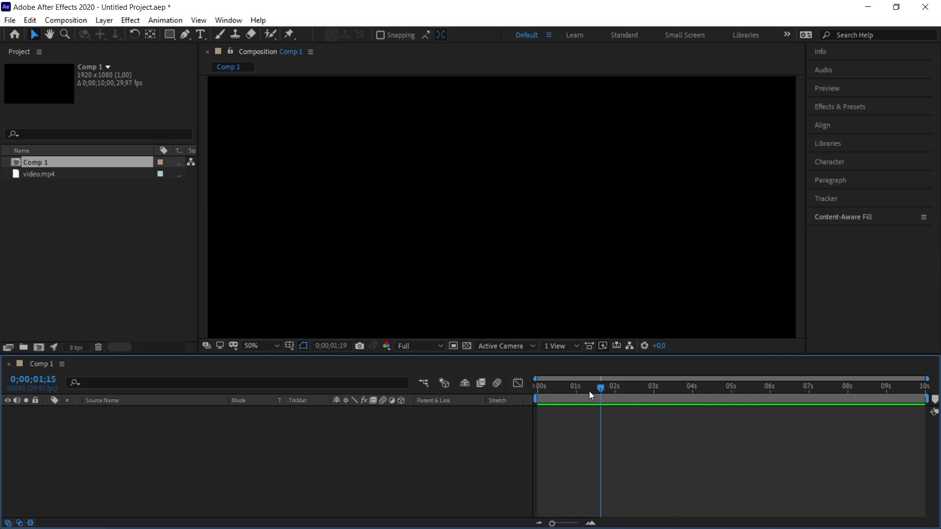
pyautogui.press('Home')
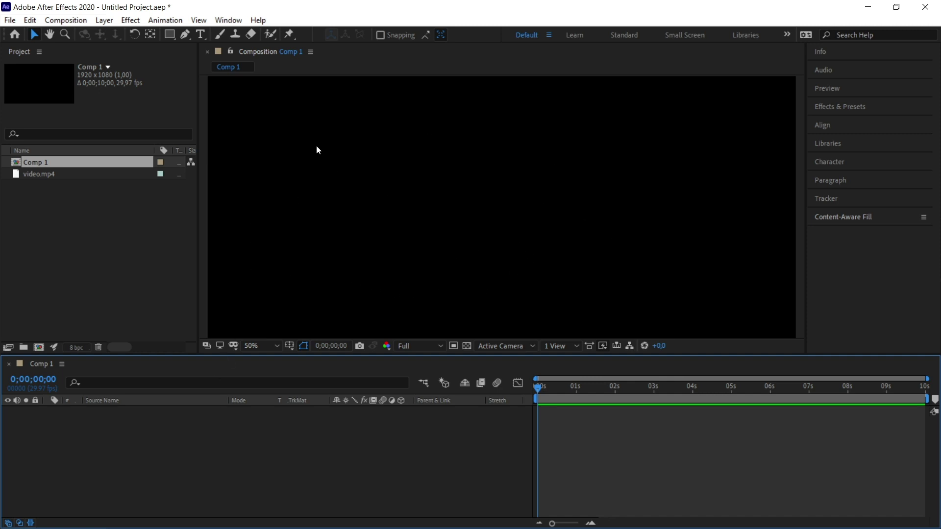
pyautogui.moveTo(32, 175)
pyautogui.mouseDown()
pyautogui.moveTo(120, 457)
pyautogui.moveTo(76, 455)
pyautogui.mouseUp()
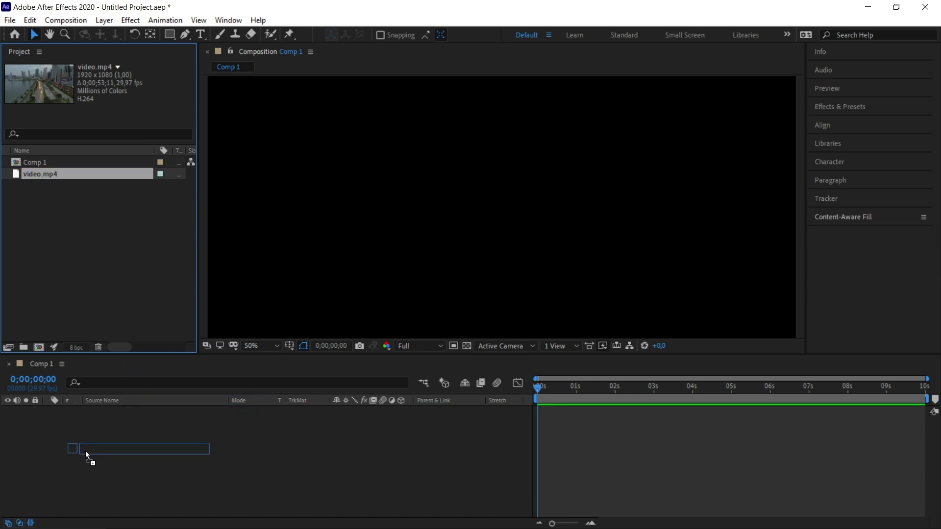
# Step: Drop video.mp4 into the Comp 1 timeline, scrub it and play a preview
pyautogui.moveTo(77, 455); pyautogui.dragTo(85, 452)
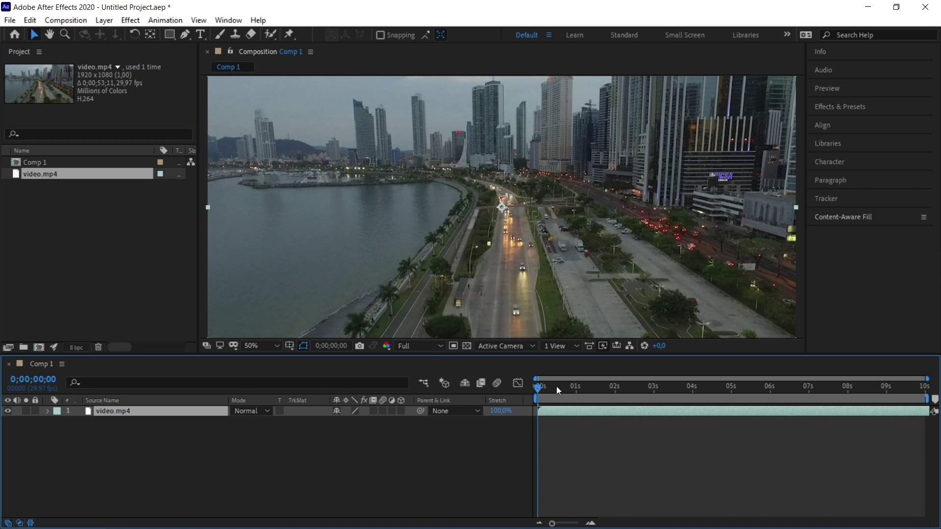
pyautogui.moveTo(543, 389)
pyautogui.mouseDown()
pyautogui.moveTo(766, 387)
pyautogui.moveTo(522, 426)
pyautogui.mouseUp()
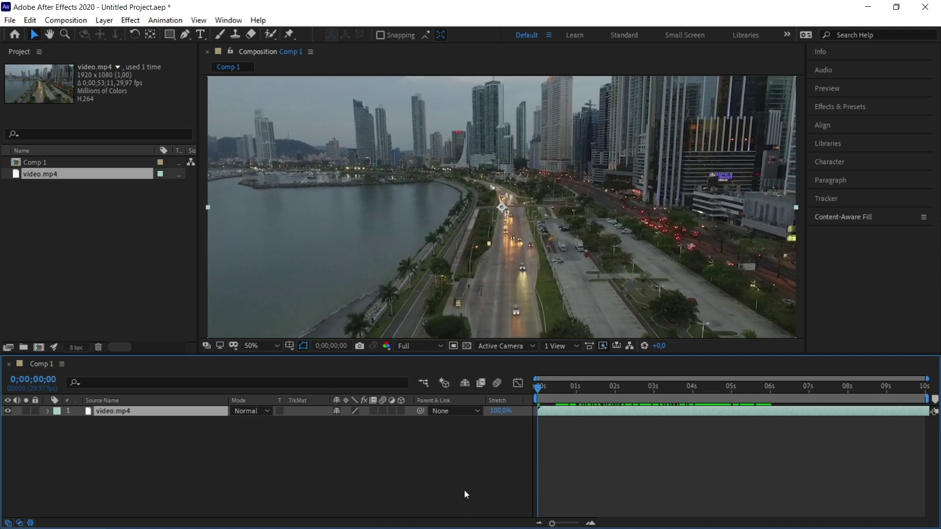
pyautogui.press('space')
pyautogui.press('space')
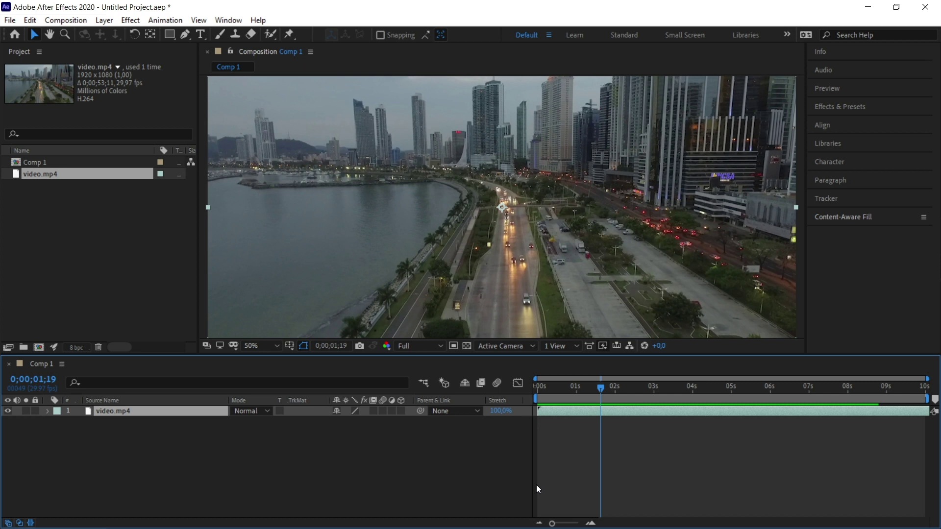
pyautogui.click(275, 110)
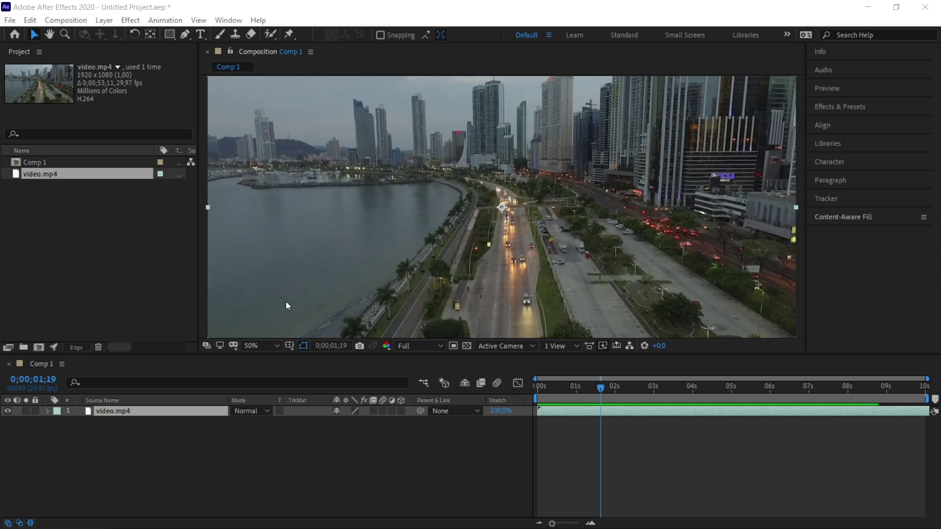
# Step: Set the viewer magnification to Fit and enlarge the viewer slightly above the Timeline
pyautogui.click(274, 347)
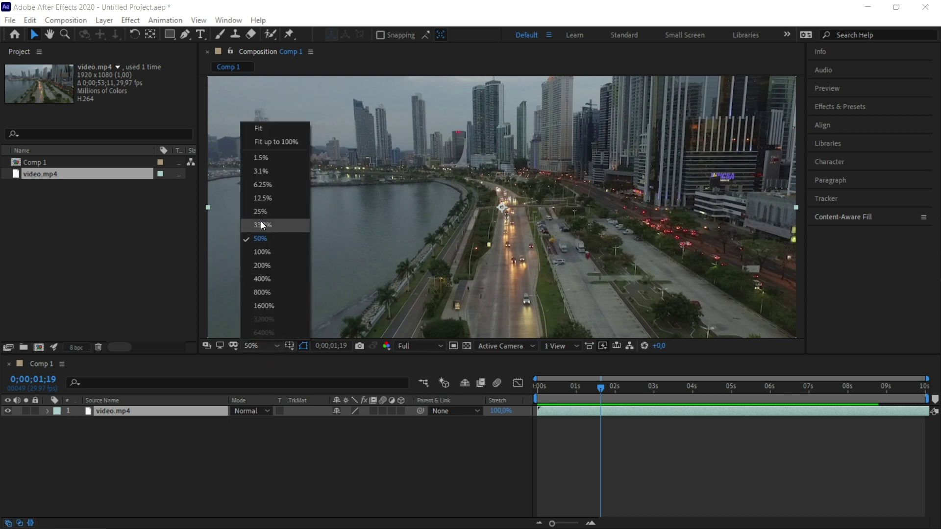
pyautogui.click(268, 129)
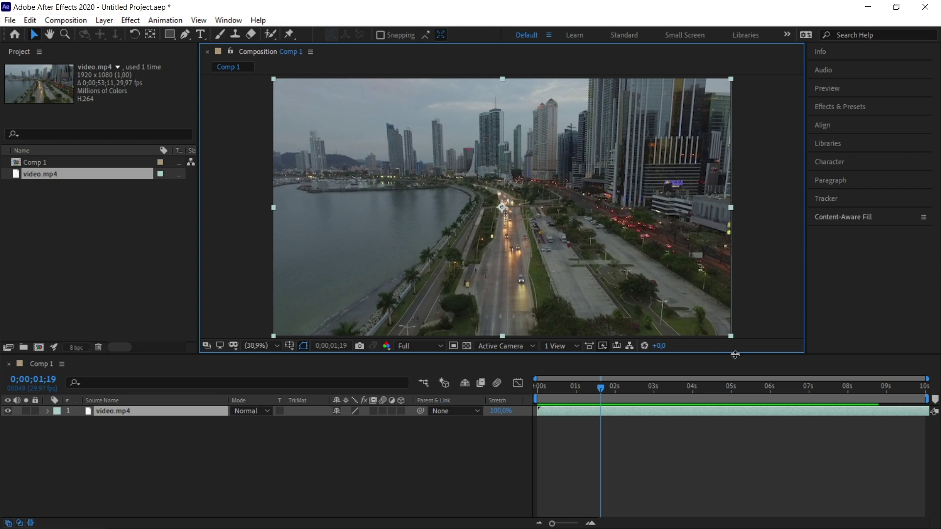
pyautogui.moveTo(734, 355)
pyautogui.mouseDown()
pyautogui.moveTo(725, 396)
pyautogui.moveTo(266, 397)
pyautogui.mouseUp()
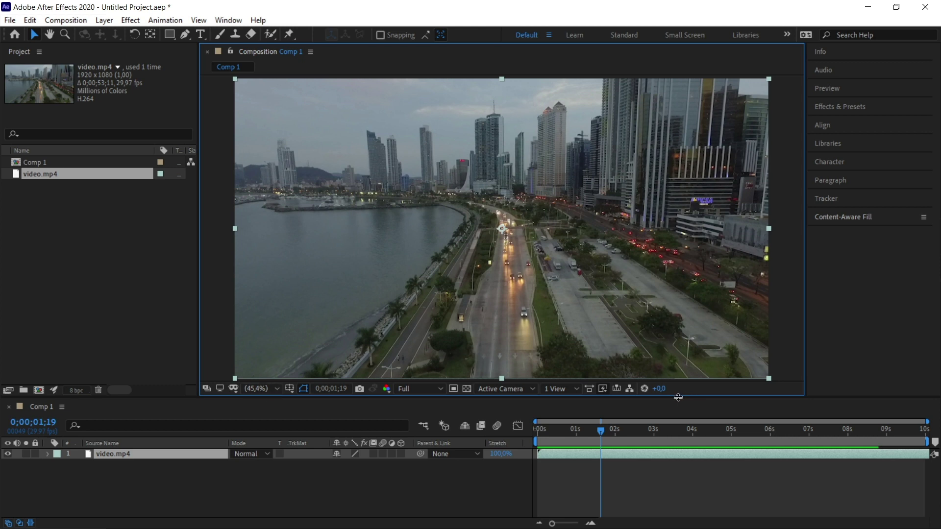
pyautogui.moveTo(678, 397); pyautogui.dragTo(676, 363)
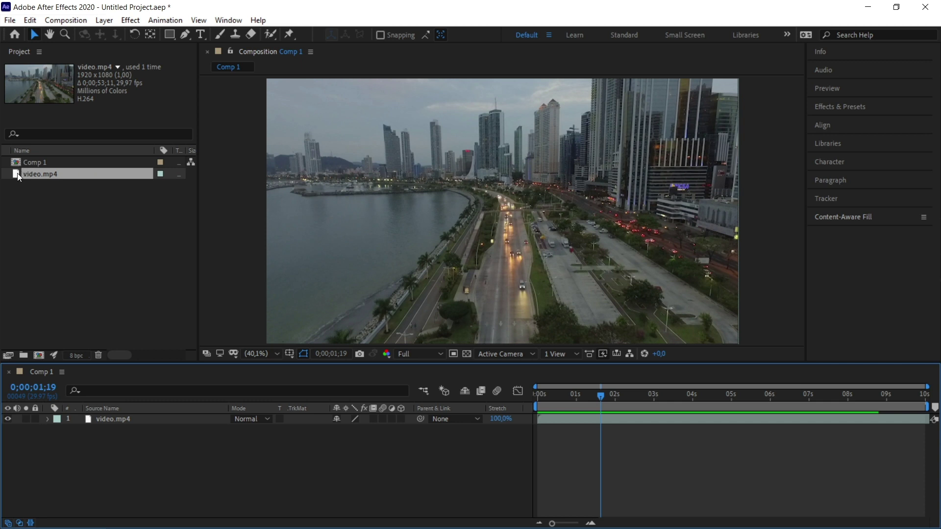
pyautogui.moveTo(17, 173); pyautogui.dragTo(274, 192)
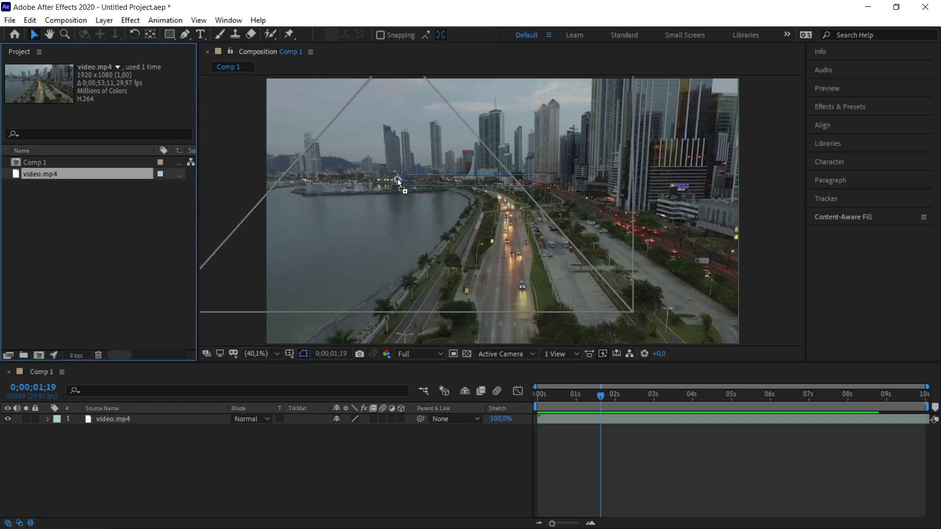
pyautogui.moveTo(275, 192)
pyautogui.mouseDown()
pyautogui.moveTo(550, 200)
pyautogui.moveTo(557, 214)
pyautogui.mouseUp()
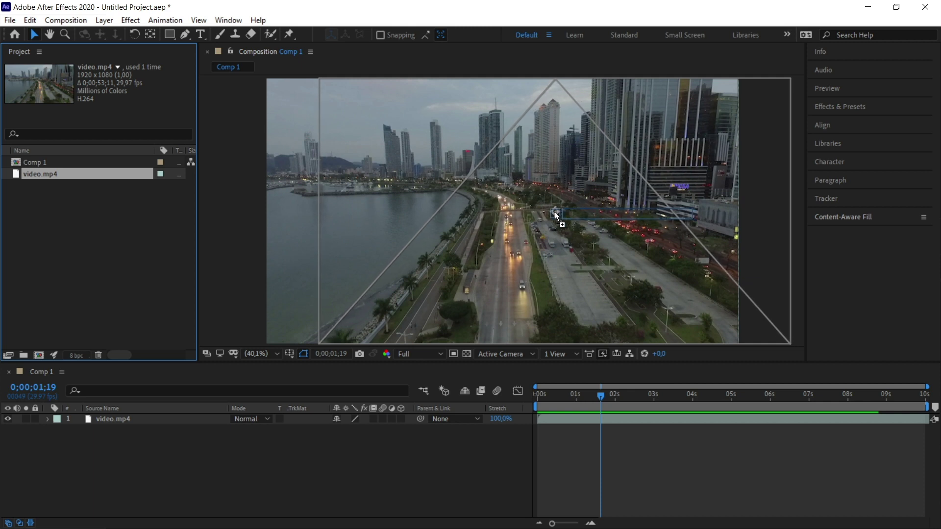
pyautogui.moveTo(557, 214); pyautogui.dragTo(598, 217)
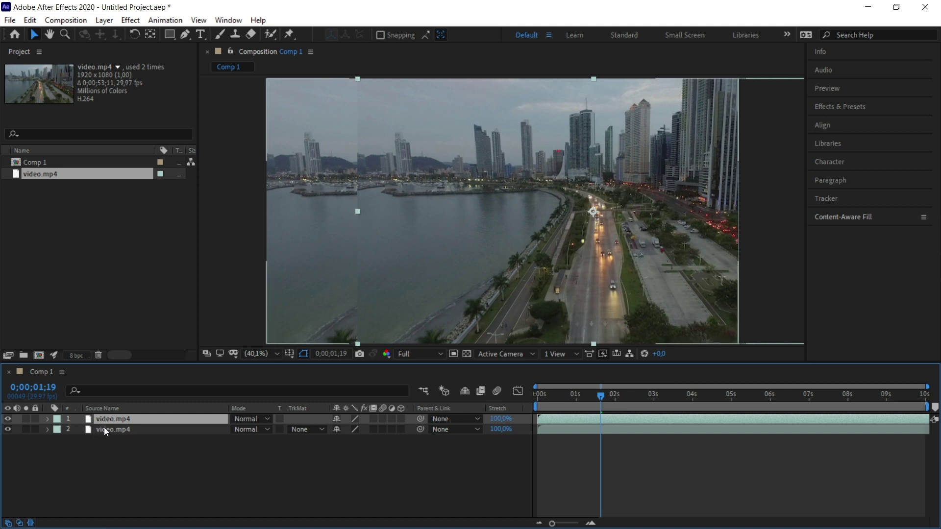
pyautogui.press('Delete')
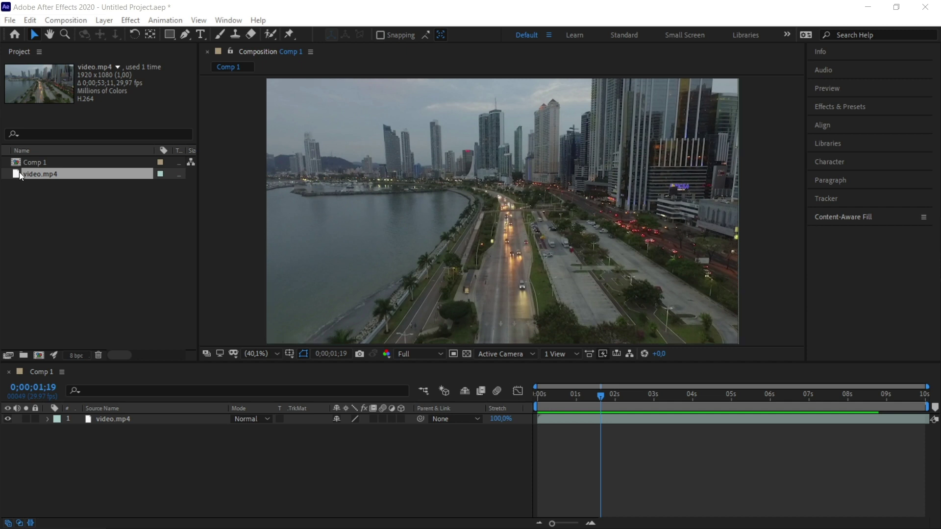
pyautogui.moveTo(19, 173)
pyautogui.mouseDown()
pyautogui.moveTo(670, 467)
pyautogui.moveTo(695, 435)
pyautogui.mouseUp()
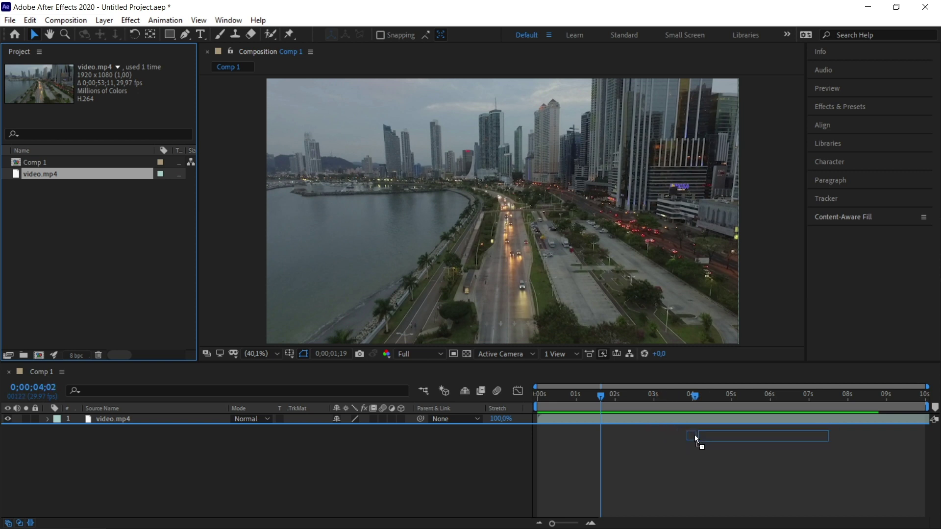
pyautogui.moveTo(695, 434)
pyautogui.mouseDown()
pyautogui.moveTo(750, 433)
pyautogui.moveTo(650, 431)
pyautogui.mouseUp()
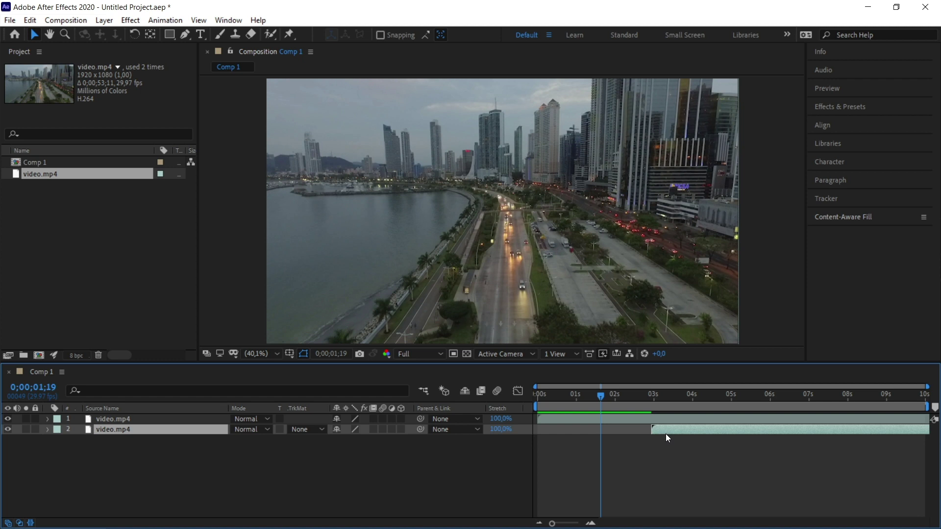
pyautogui.press('Delete')
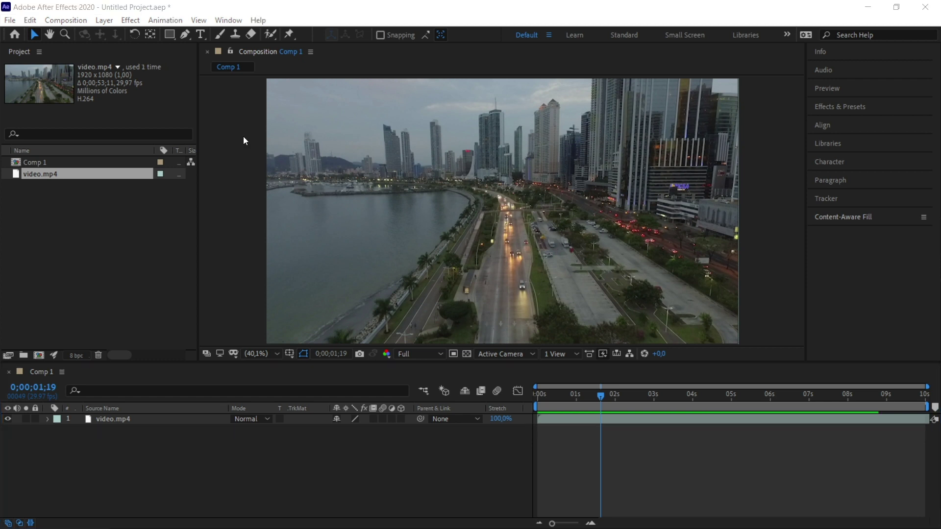
pyautogui.click(102, 250)
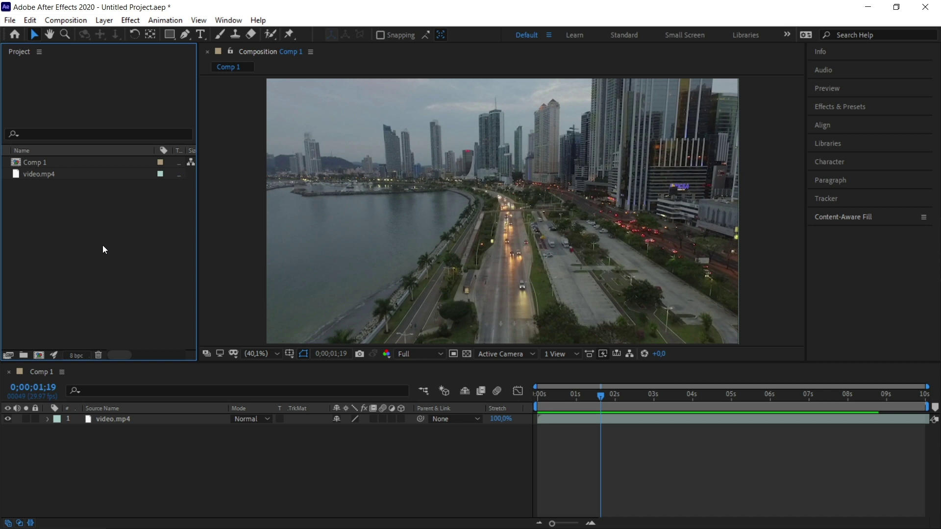
# Step: Scrub the city footage and park the playhead at 0;00;01;29
pyautogui.click(126, 484)
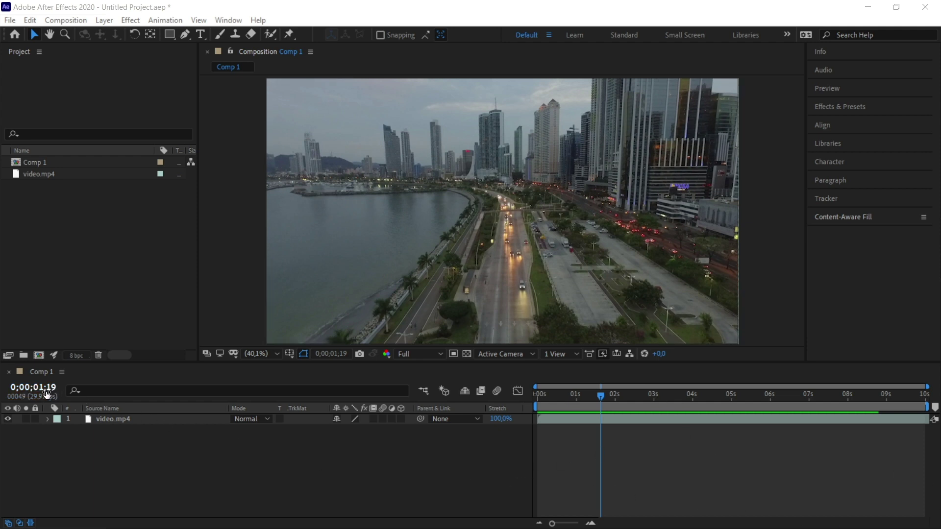
pyautogui.moveTo(602, 396)
pyautogui.mouseDown()
pyautogui.moveTo(640, 395)
pyautogui.moveTo(598, 396)
pyautogui.mouseUp()
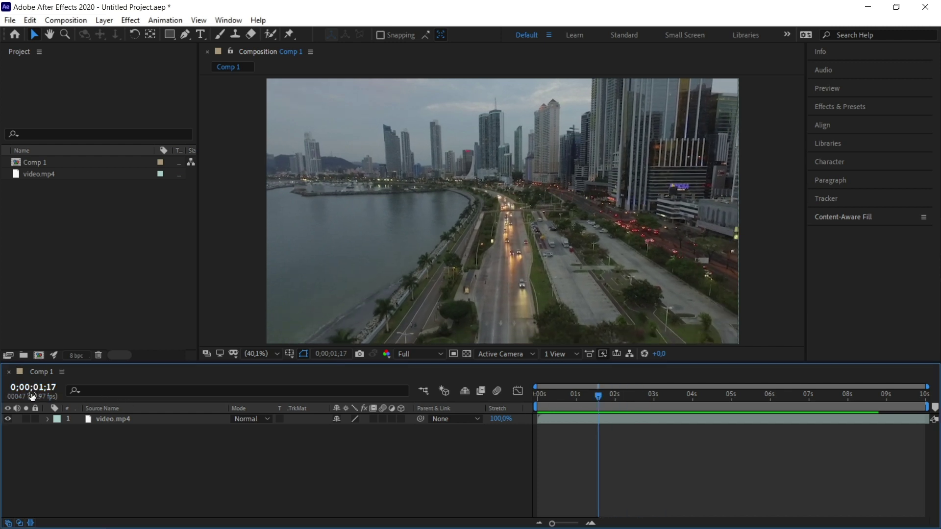
pyautogui.click(614, 395)
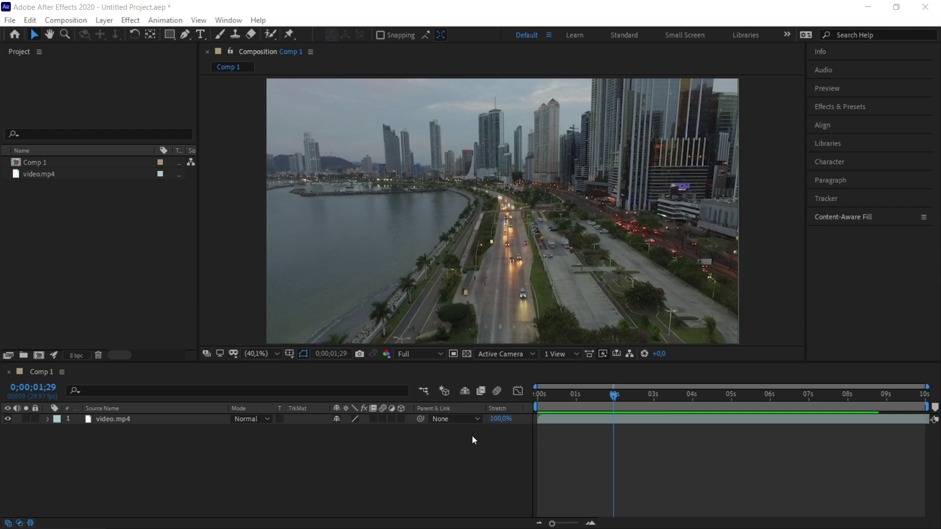
pyautogui.click(612, 409)
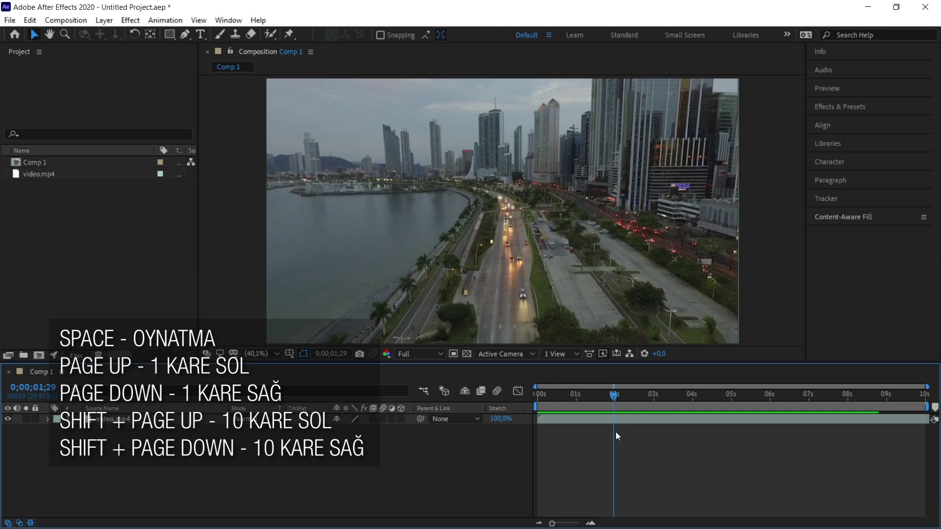
# Step: Step through frames with Page Up/Down and Shift+Page Up/Down, then drag the playhead to 0;00;09;29
pyautogui.press('pageup')
pyautogui.press('pageup')
pyautogui.press('pageup')
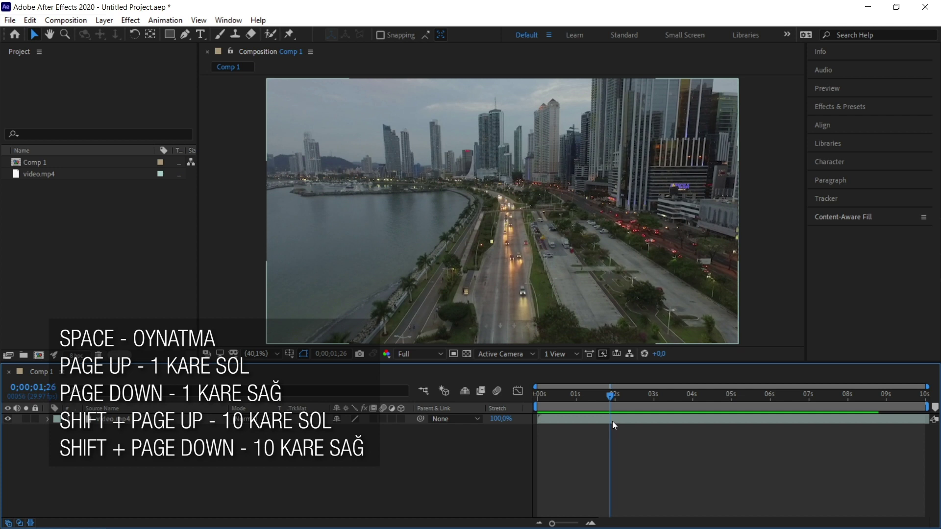
pyautogui.press('pageup')
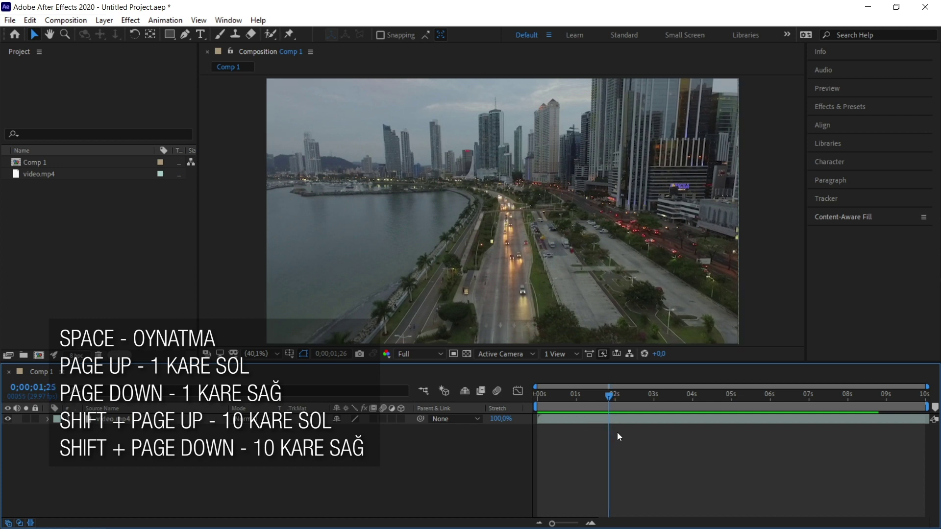
pyautogui.press('pagedown')
pyautogui.press('pagedown')
pyautogui.press('pagedown')
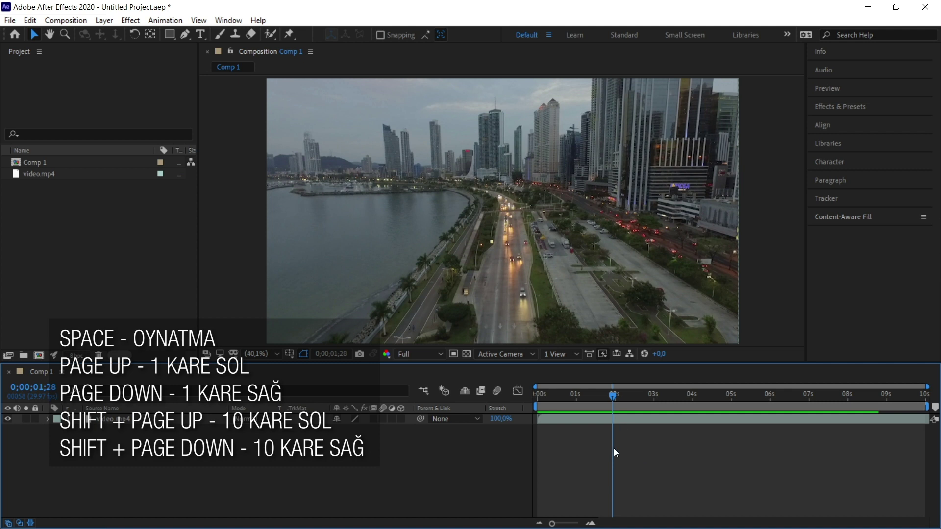
pyautogui.hotkey('shift', 'pageup')
pyautogui.press('Home')
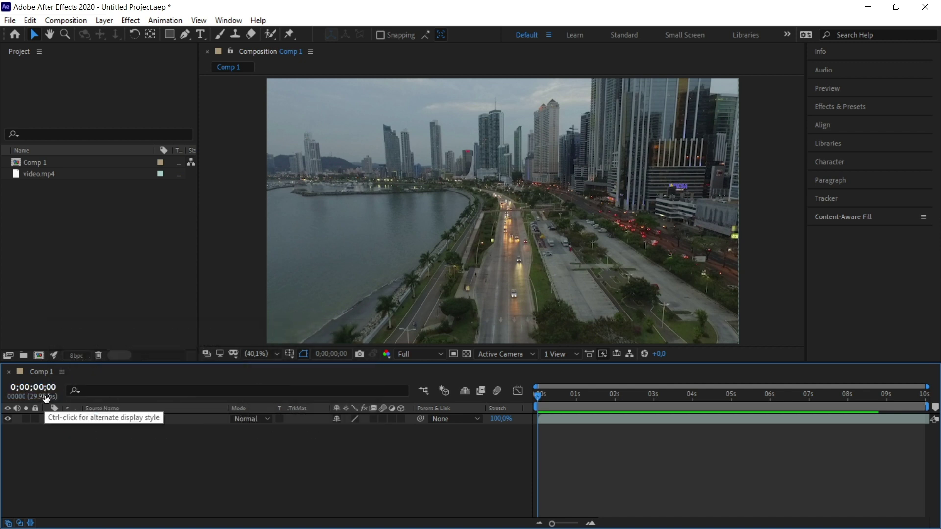
pyautogui.hotkey('shift', 'pagedown')
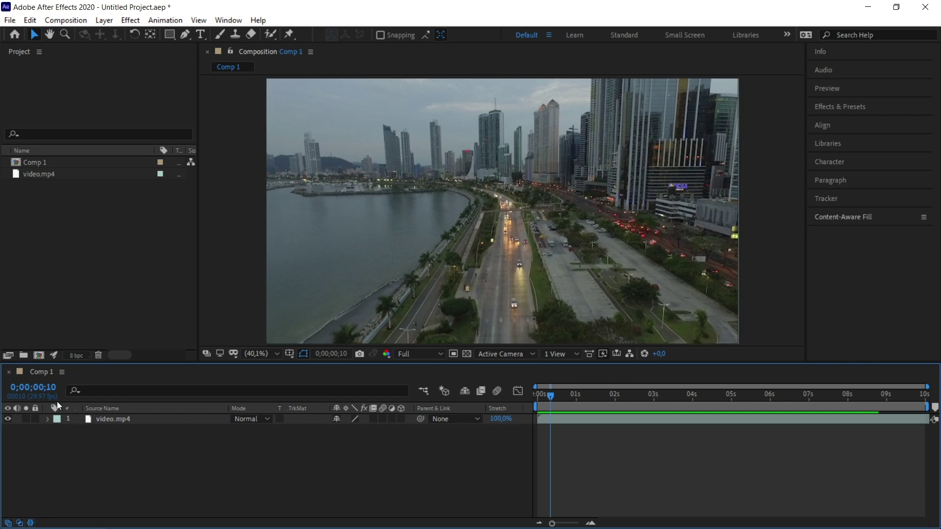
pyautogui.press('pagedown')
pyautogui.press('pagedown')
pyautogui.press('pagedown')
pyautogui.press('pagedown')
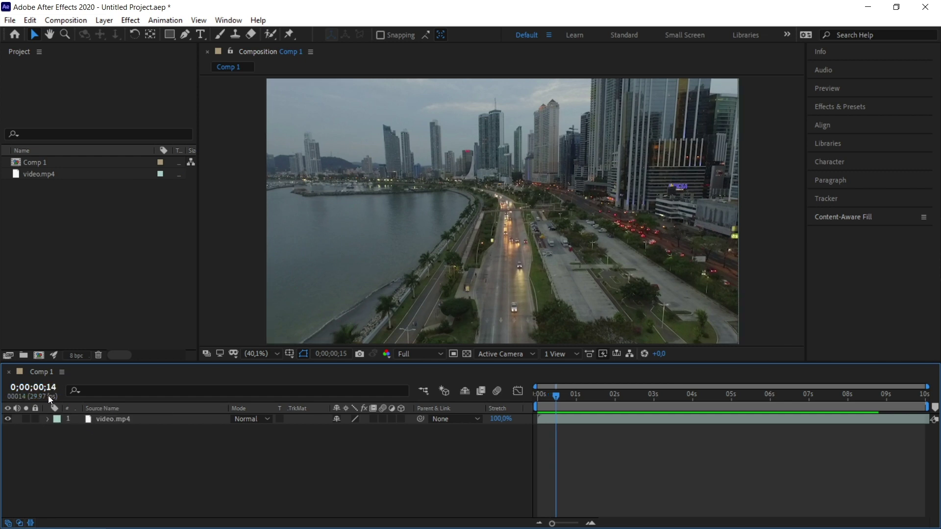
pyautogui.press('pagedown')
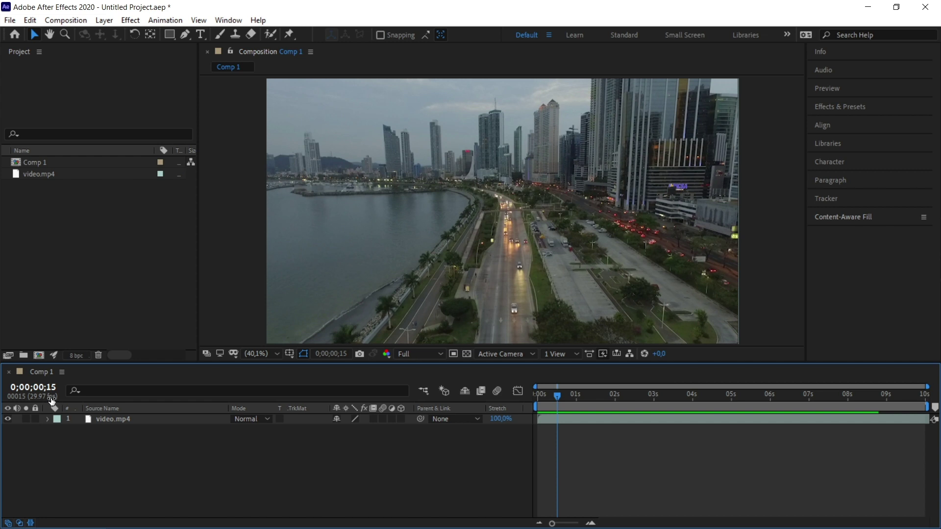
pyautogui.hotkey('shift', 'pagedown')
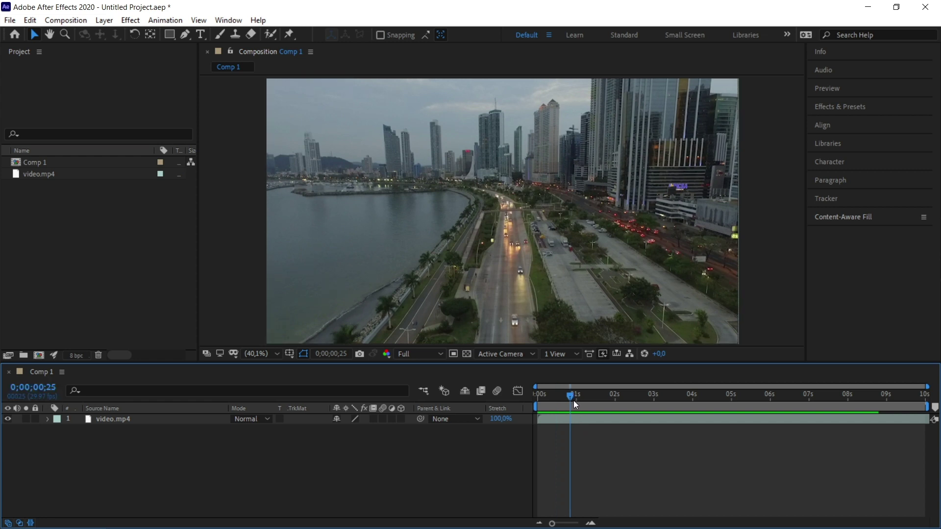
pyautogui.moveTo(569, 398); pyautogui.dragTo(542, 396)
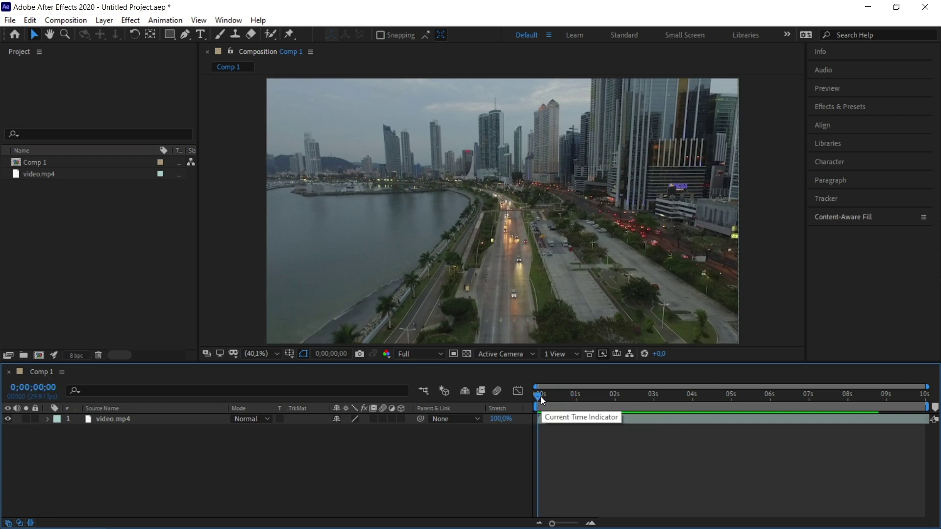
pyautogui.moveTo(855, 395); pyautogui.dragTo(926, 396)
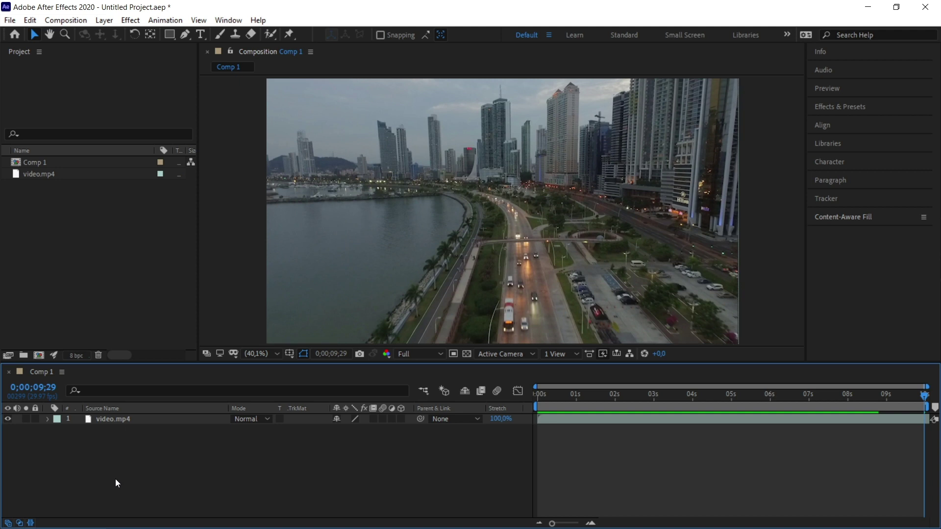
# Step: Select the video.mp4 layer and expand its Transform group
pyautogui.click(131, 420)
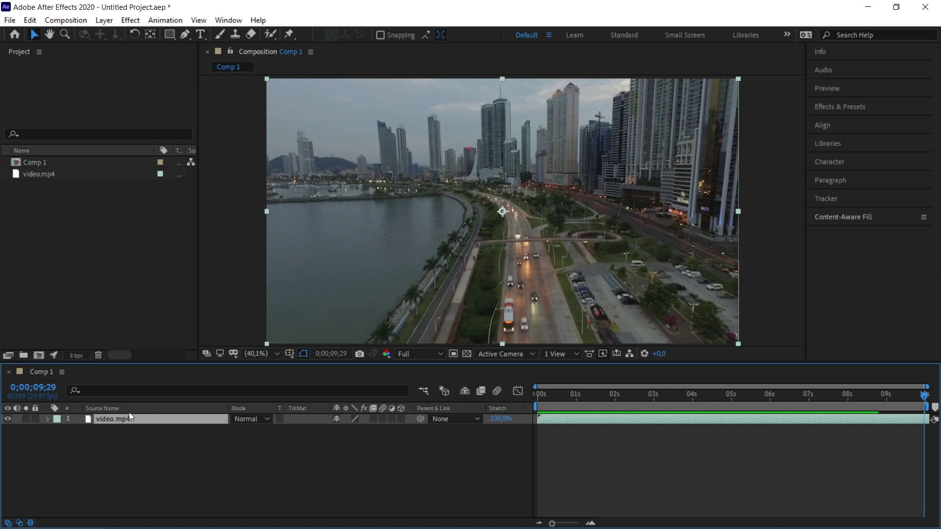
pyautogui.click(47, 419)
pyautogui.click(58, 430)
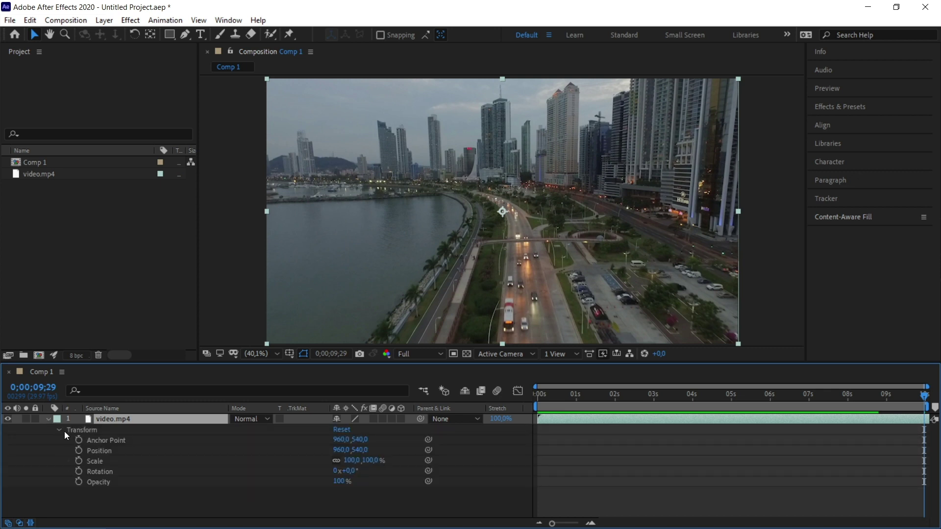
# Step: Go through Anchor Point, Position, Scale, Rotation and Opacity in turn
pyautogui.click(114, 441)
pyautogui.click(114, 452)
pyautogui.click(107, 462)
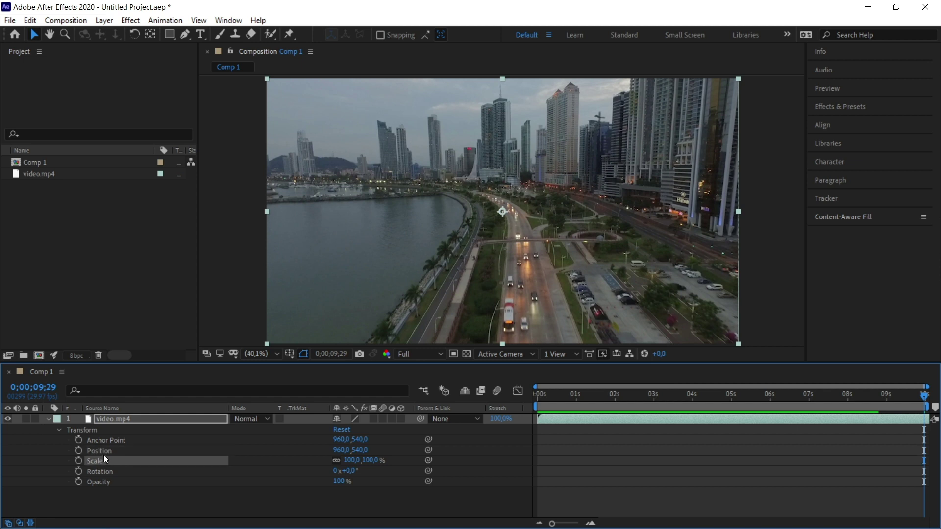
pyautogui.click(102, 453)
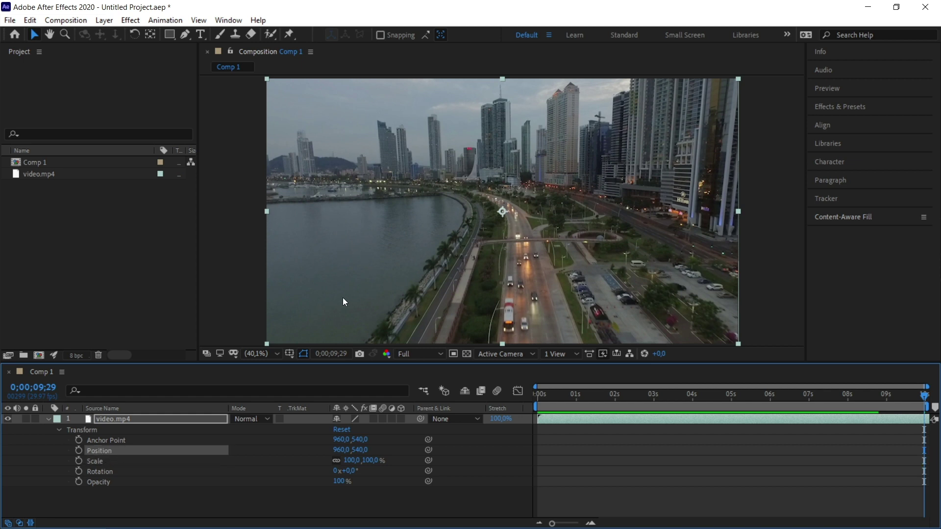
pyautogui.click(102, 461)
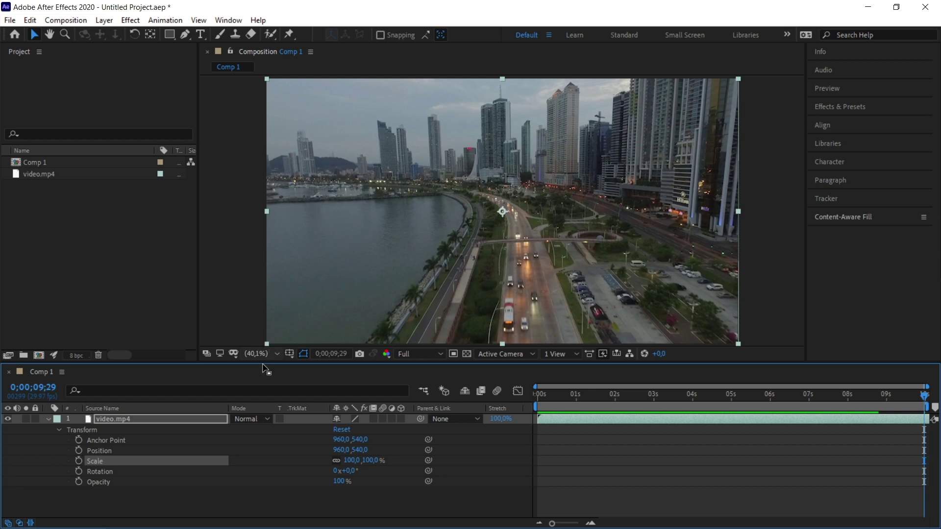
pyautogui.click(108, 474)
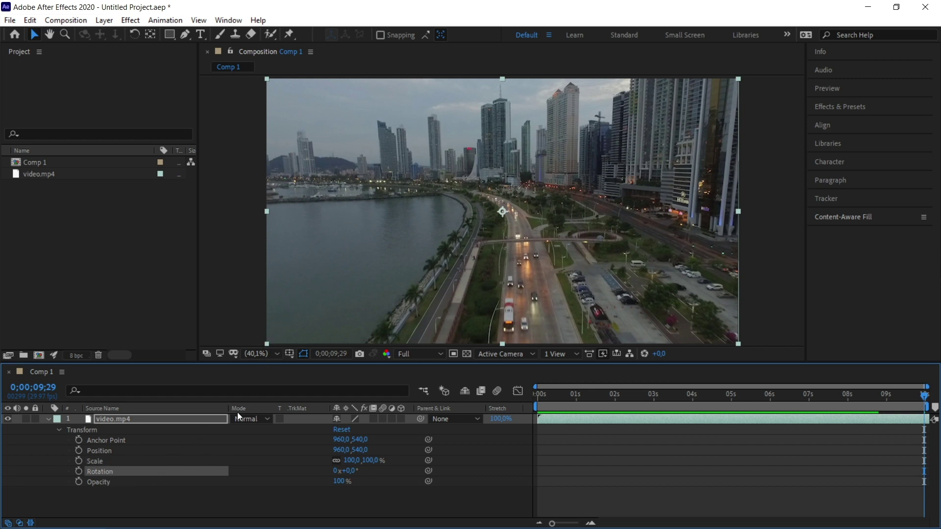
pyautogui.click(125, 484)
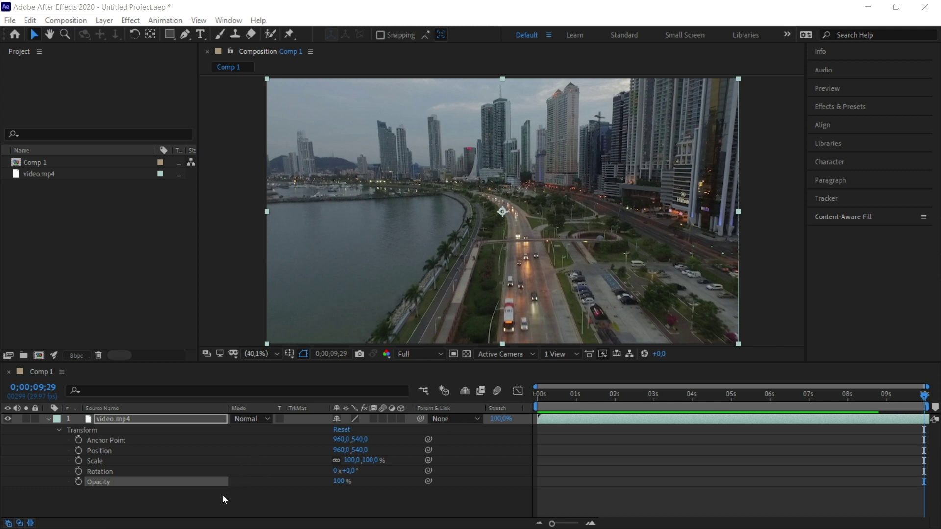
# Step: At frame 0, set the video.mp4 layer's Opacity to 0%
pyautogui.press('Home')
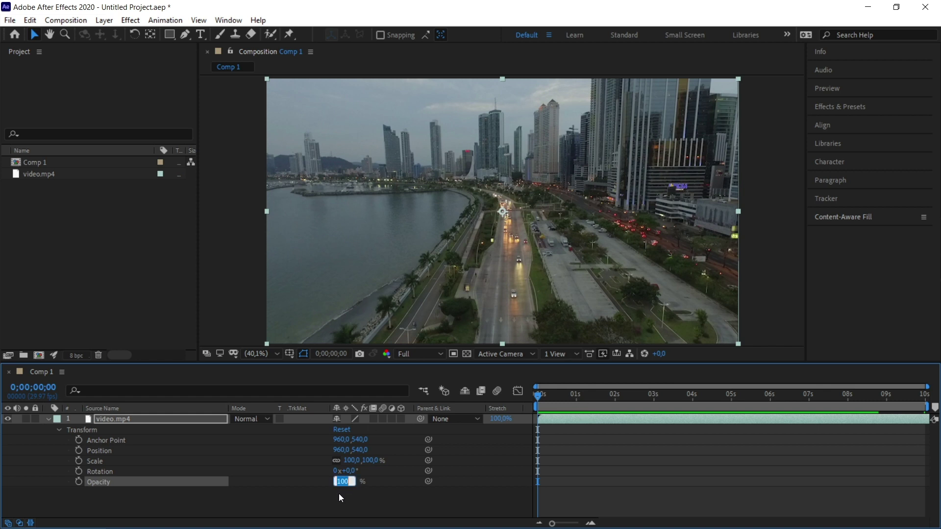
pyautogui.write('0')
pyautogui.press('Return')
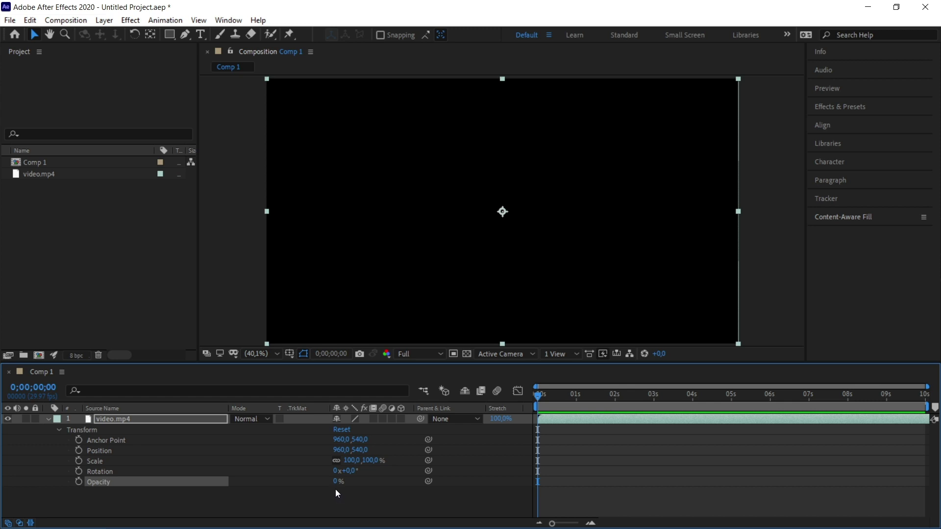
# Step: Keyframe Opacity at 0s, set it to 100% at 0;00;00;24, then return to the start
pyautogui.click(78, 482)
pyautogui.moveTo(539, 397); pyautogui.dragTo(572, 430)
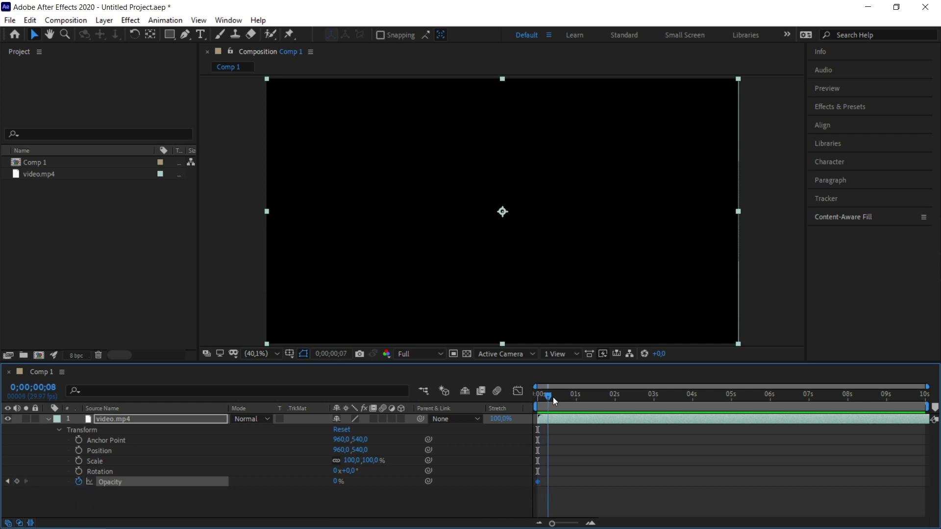
pyautogui.click(338, 482)
pyautogui.write('1')
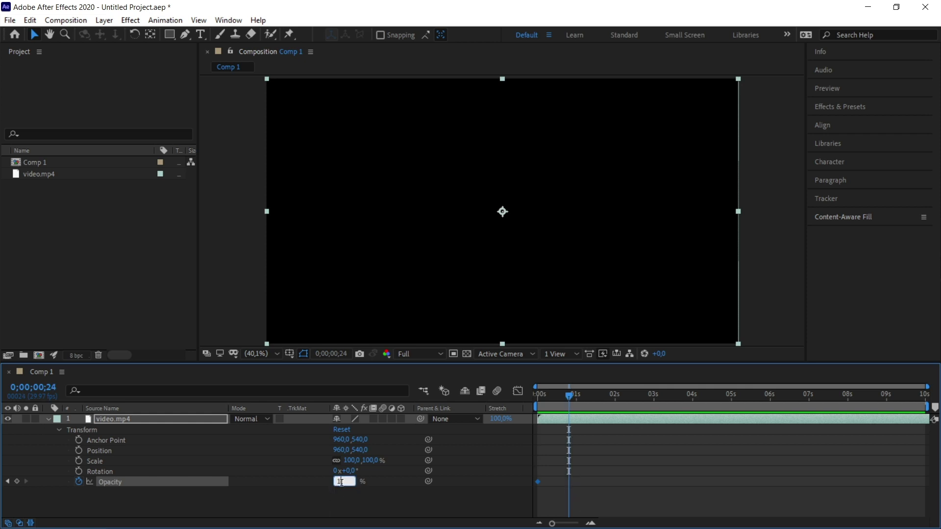
pyautogui.write('00')
pyautogui.press('Return')
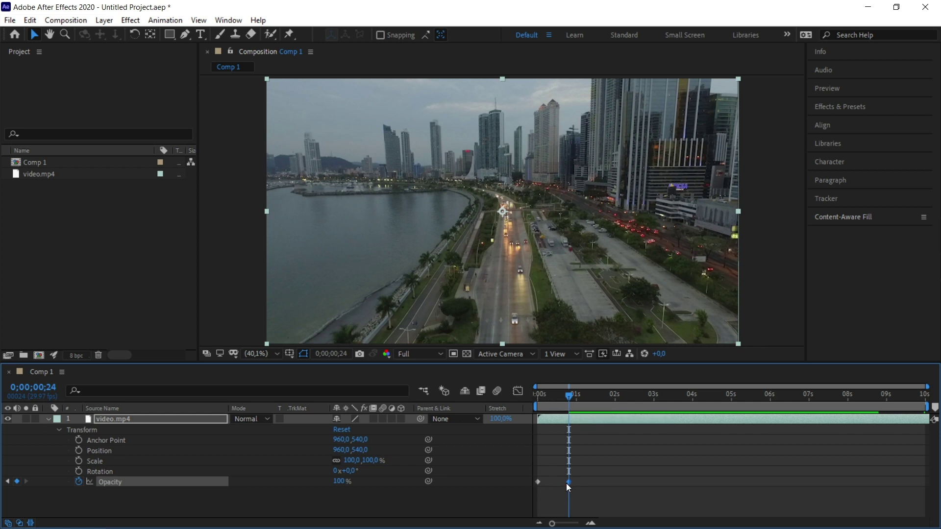
pyautogui.click(539, 396)
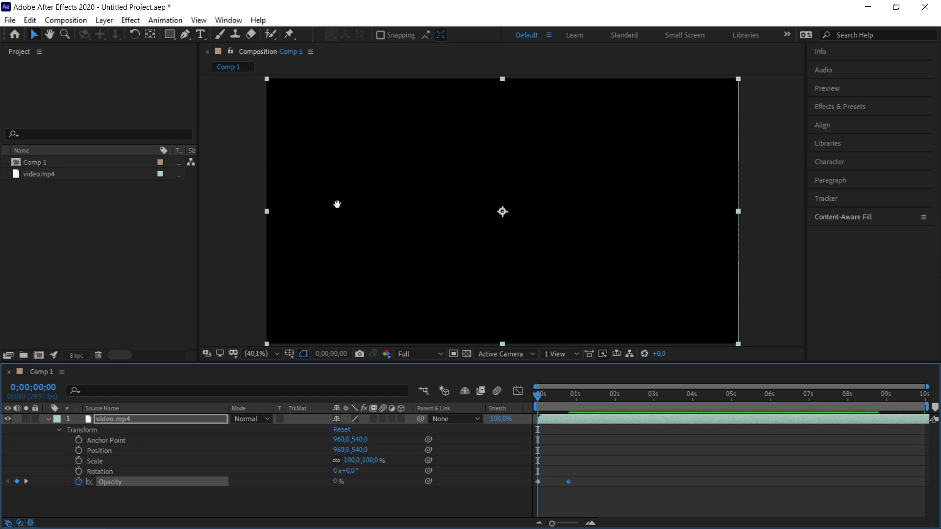
pyautogui.press('space')
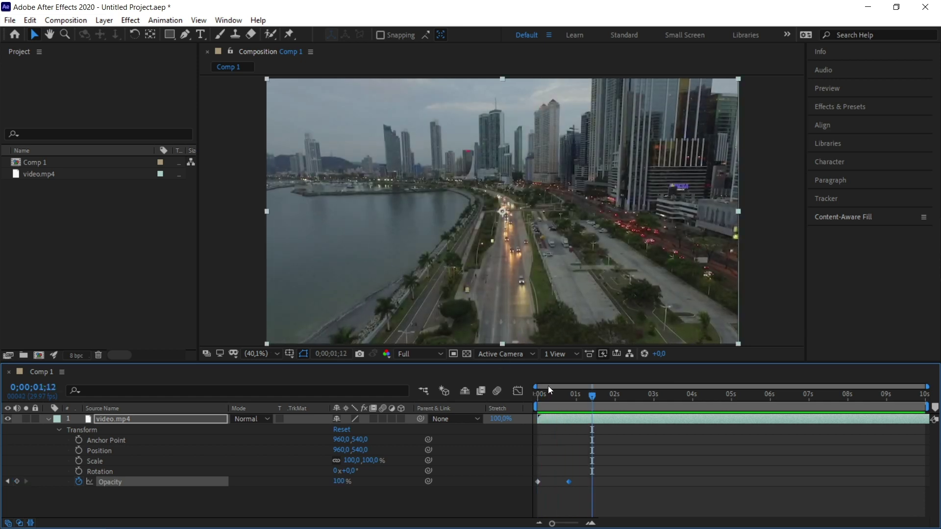
pyautogui.moveTo(548, 389); pyautogui.dragTo(566, 396)
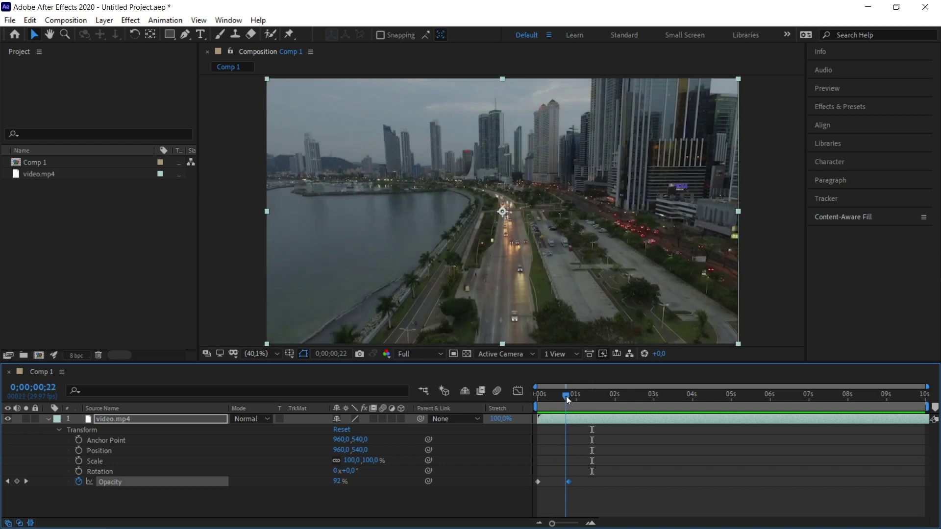
pyautogui.moveTo(566, 396); pyautogui.dragTo(563, 399)
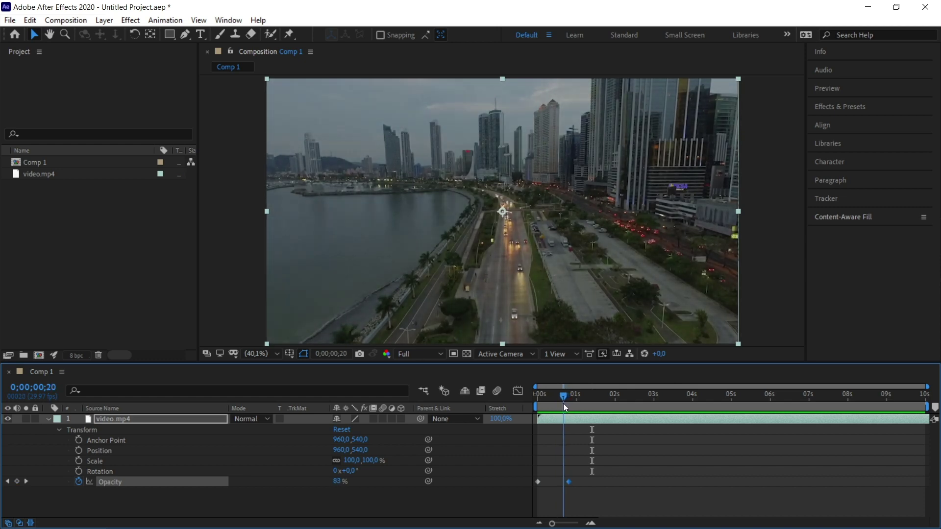
pyautogui.moveTo(563, 404); pyautogui.dragTo(572, 407)
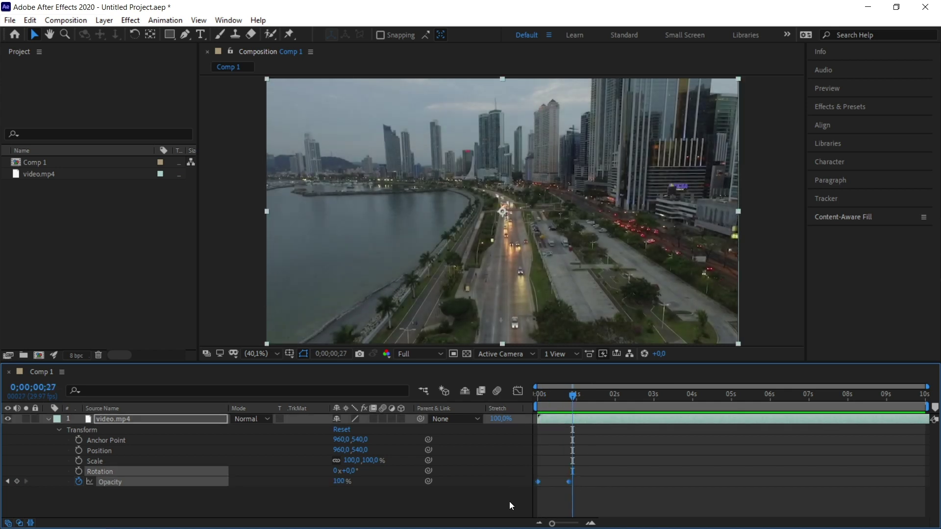
pyautogui.moveTo(635, 392); pyautogui.dragTo(655, 394)
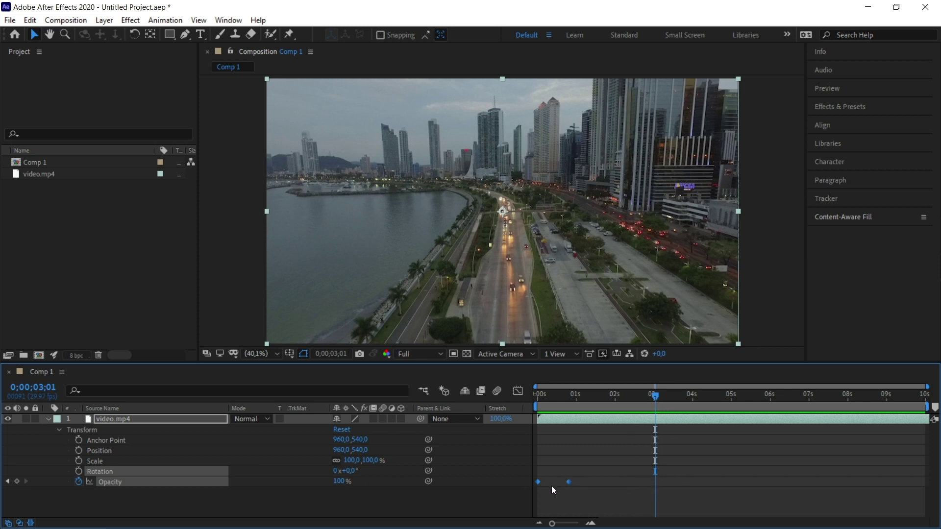
pyautogui.moveTo(578, 395)
pyautogui.mouseDown()
pyautogui.moveTo(680, 402)
pyautogui.moveTo(664, 505)
pyautogui.mouseUp()
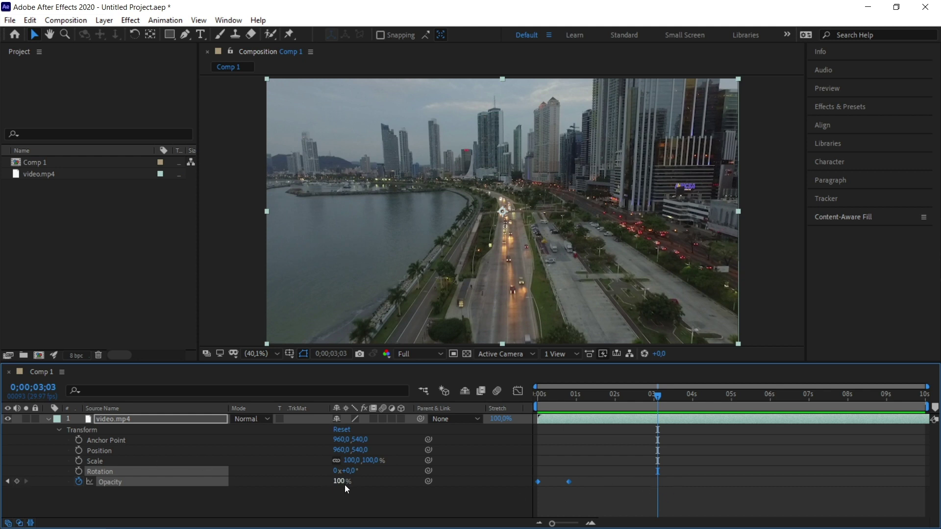
# Step: Add an Opacity keyframe at 3 s, then set Opacity to 0 at about 4 s
pyautogui.click(17, 482)
pyautogui.moveTo(650, 395)
pyautogui.mouseDown()
pyautogui.moveTo(657, 406)
pyautogui.moveTo(696, 410)
pyautogui.mouseUp()
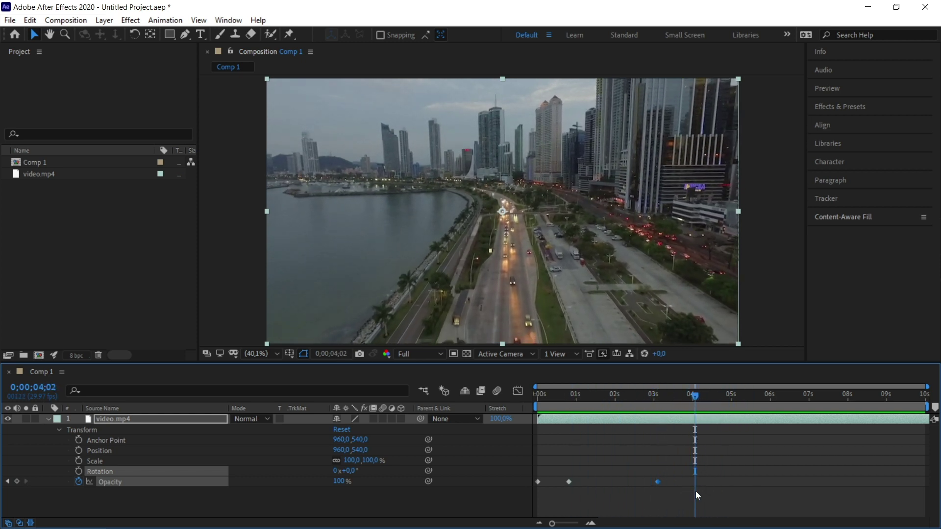
pyautogui.click(125, 482)
pyautogui.click(341, 482)
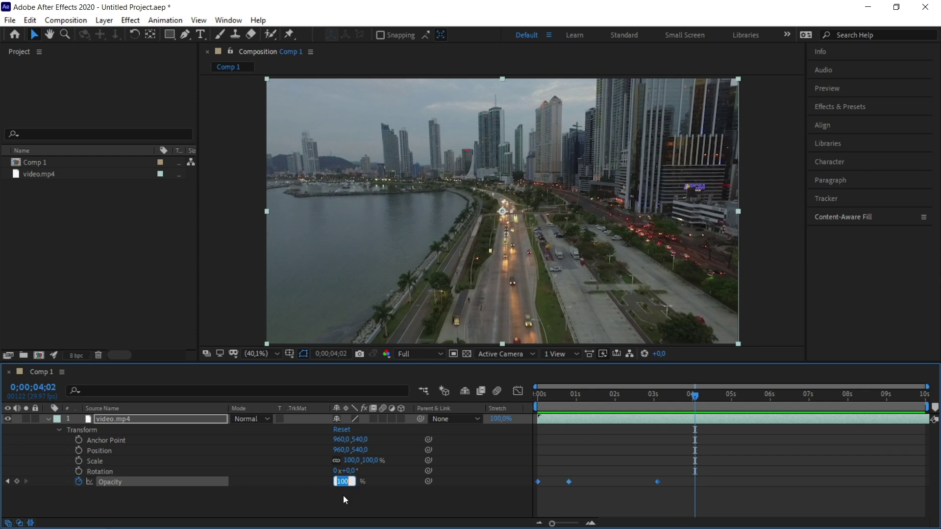
pyautogui.write('0')
pyautogui.press('Return')
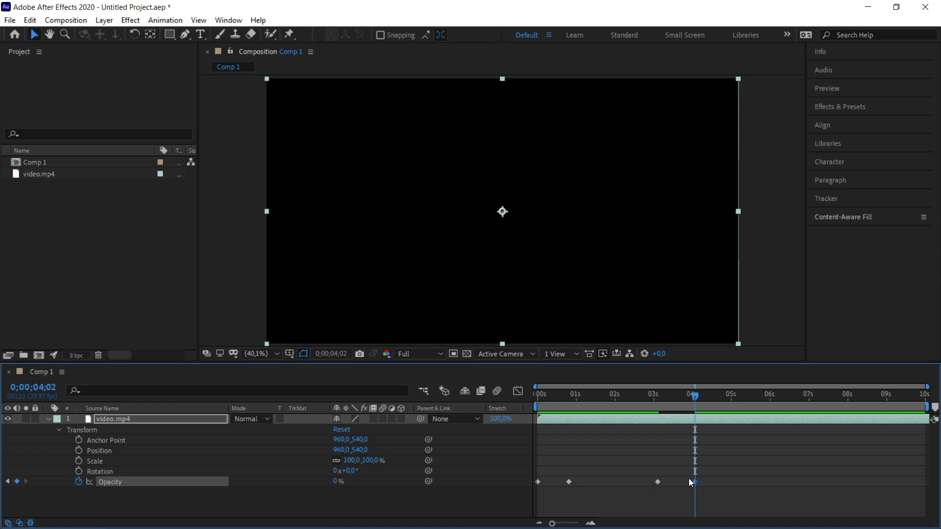
# Step: Preview the fade-out, then select the 3-second Opacity keyframe and delete it
pyautogui.moveTo(655, 396)
pyautogui.mouseDown()
pyautogui.moveTo(698, 401)
pyautogui.moveTo(656, 402)
pyautogui.mouseUp()
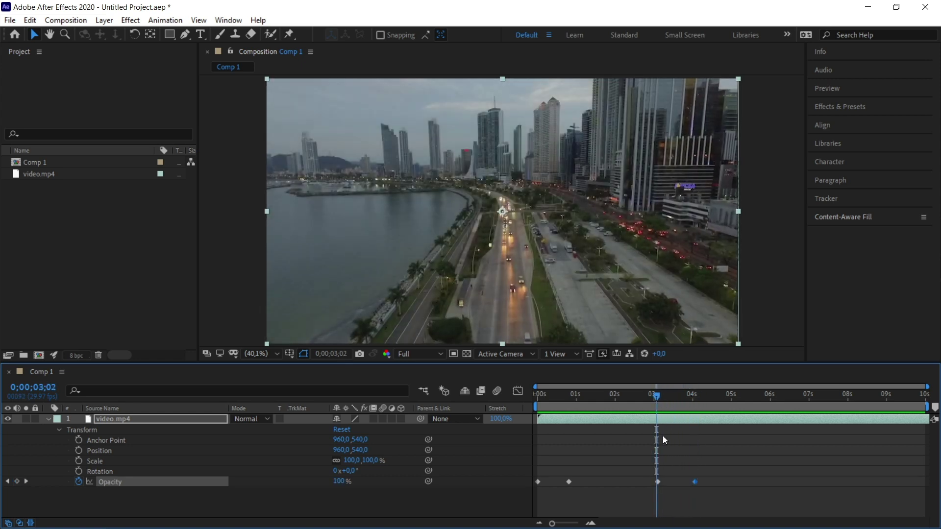
pyautogui.click(662, 496)
pyautogui.click(658, 482)
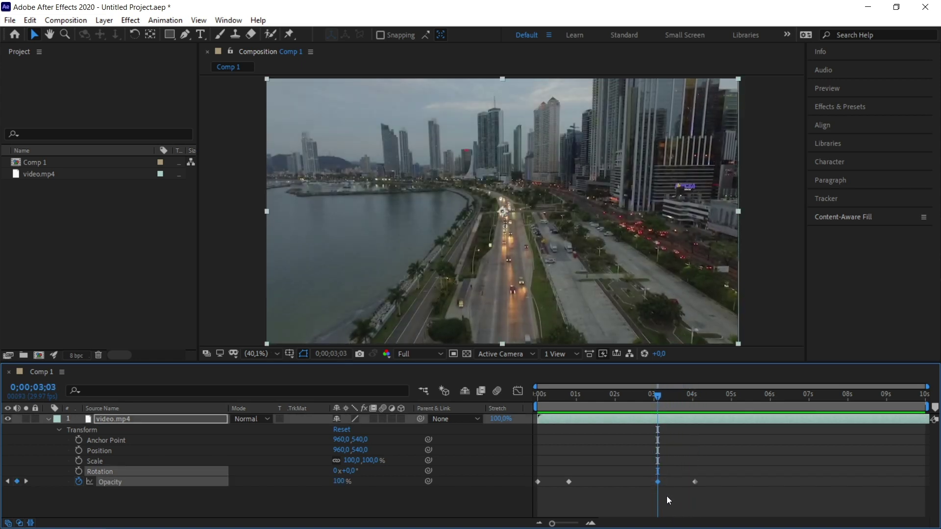
pyautogui.moveTo(557, 471); pyautogui.dragTo(679, 494)
pyautogui.moveTo(573, 395); pyautogui.dragTo(654, 399)
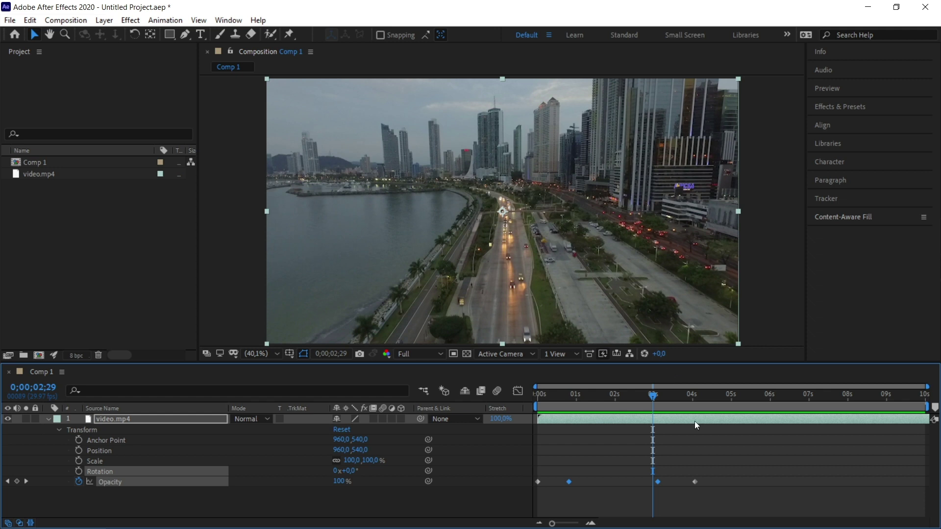
pyautogui.click(657, 482)
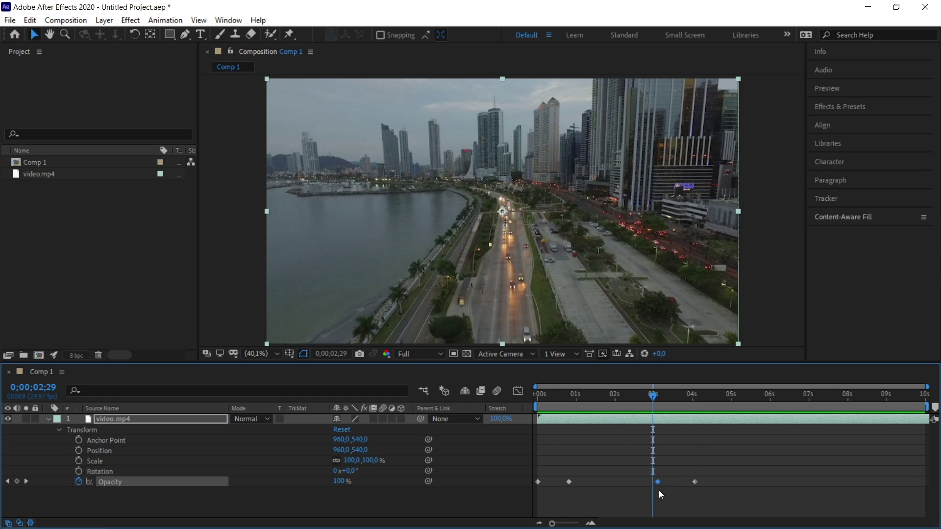
pyautogui.press('Delete')
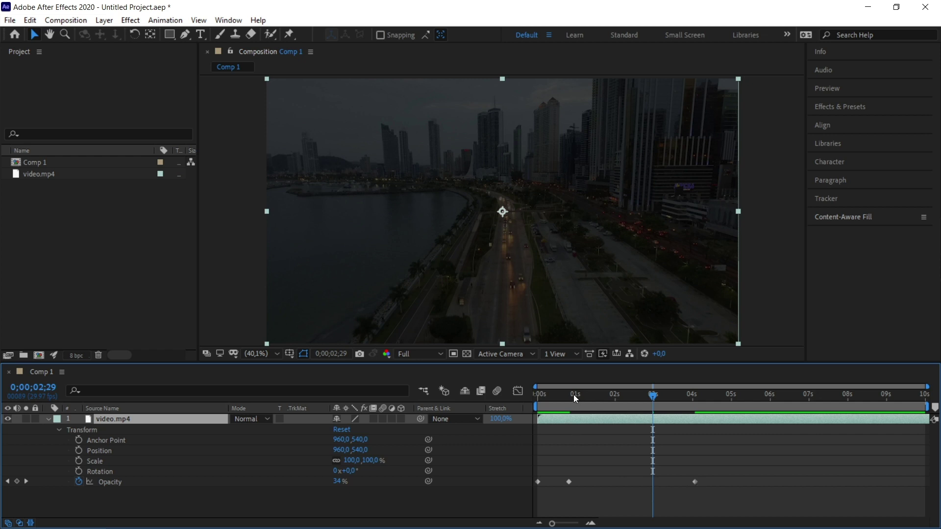
# Step: Check the opacity around 1.5 s and drag the fade-out keyframe toward 1.5 seconds
pyautogui.moveTo(574, 395)
pyautogui.mouseDown()
pyautogui.moveTo(614, 395)
pyautogui.moveTo(695, 486)
pyautogui.moveTo(735, 484)
pyautogui.moveTo(582, 483)
pyautogui.mouseUp()
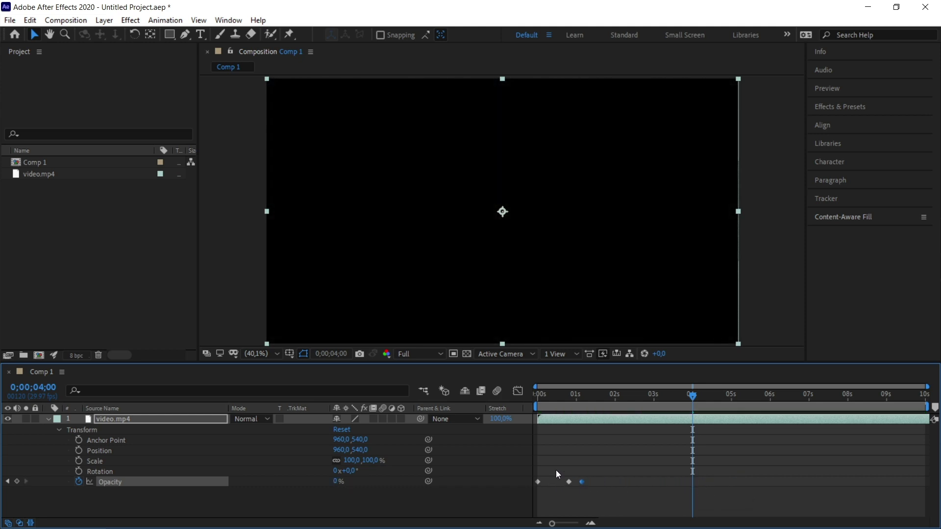
pyautogui.moveTo(564, 395); pyautogui.dragTo(563, 398)
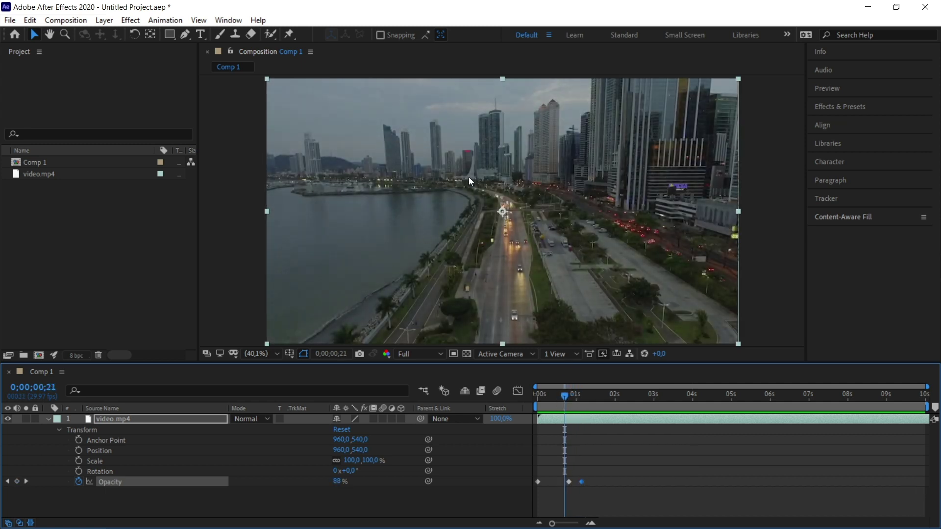
pyautogui.click(598, 395)
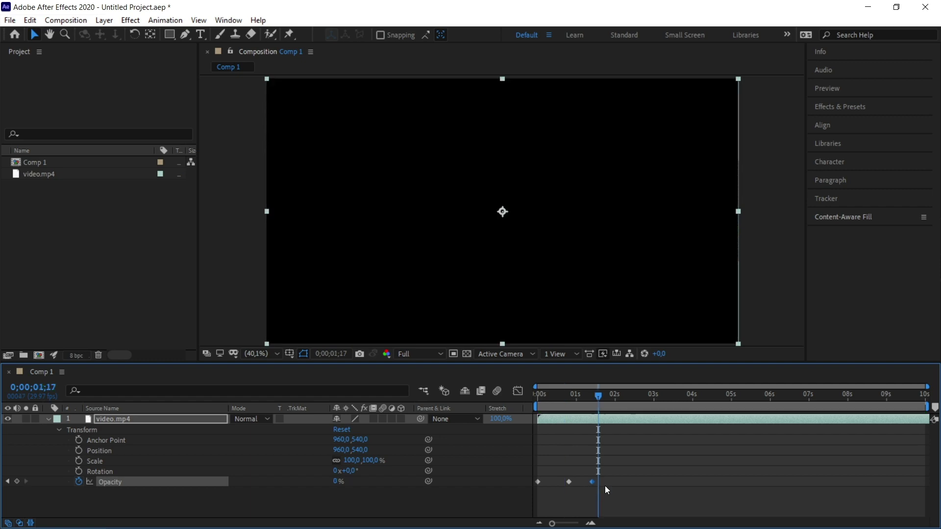
pyautogui.moveTo(582, 483); pyautogui.dragTo(640, 482)
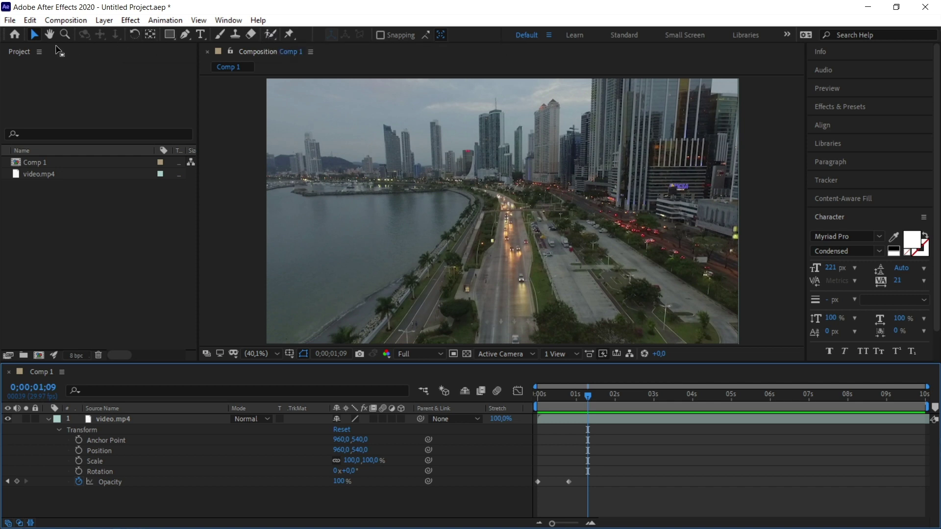
pyautogui.click(51, 38)
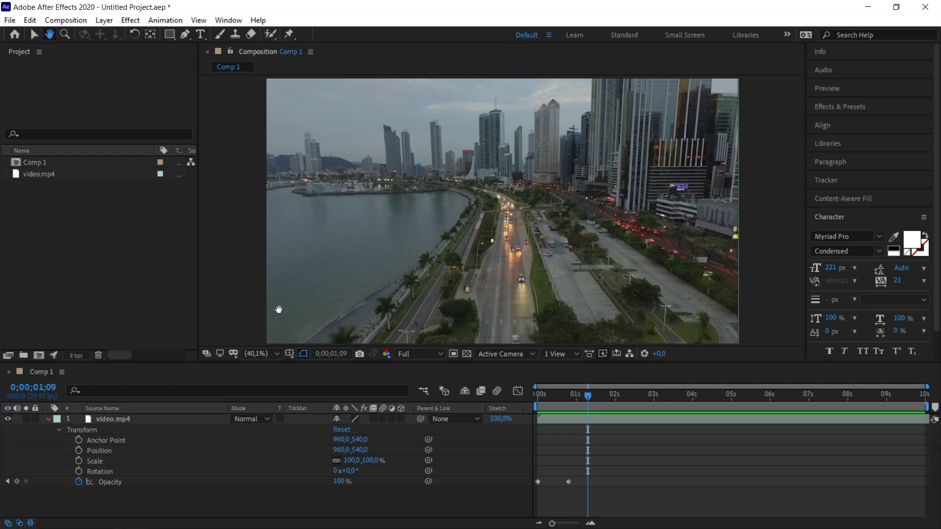
pyautogui.click(276, 356)
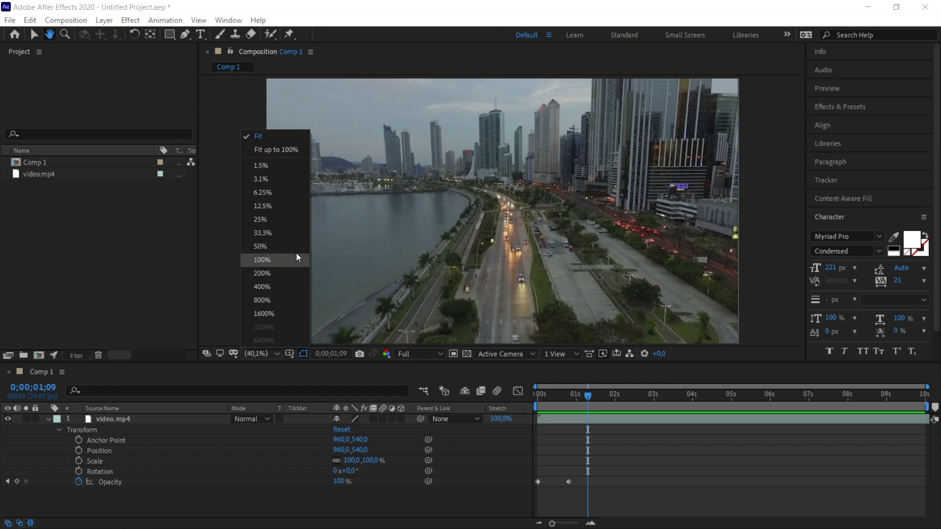
pyautogui.click(280, 263)
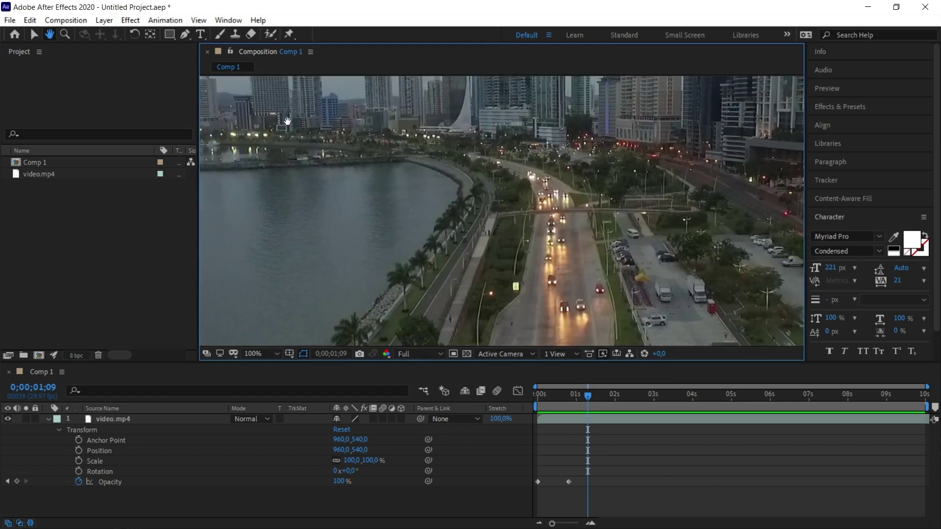
pyautogui.moveTo(255, 122); pyautogui.dragTo(390, 203)
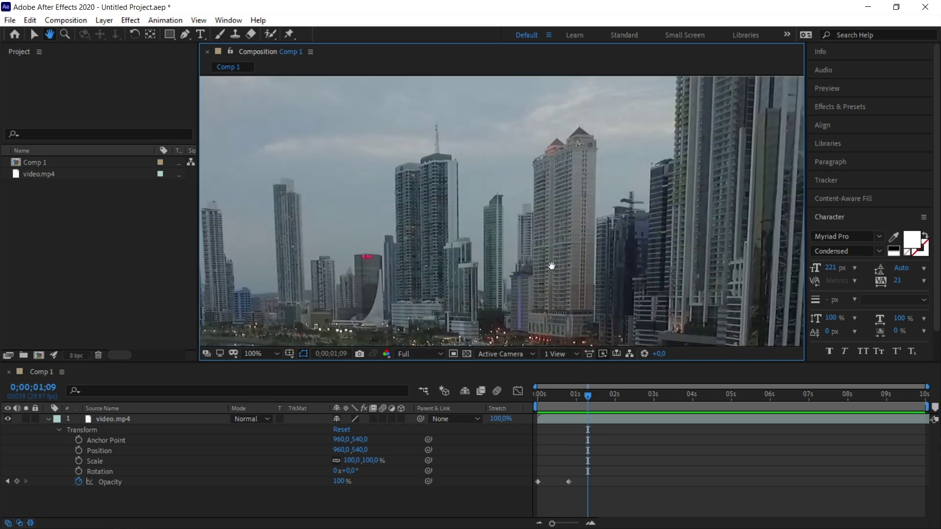
pyautogui.moveTo(551, 266); pyautogui.dragTo(349, 225)
pyautogui.moveTo(373, 187); pyautogui.dragTo(294, 147)
pyautogui.moveTo(515, 225); pyautogui.dragTo(270, 141)
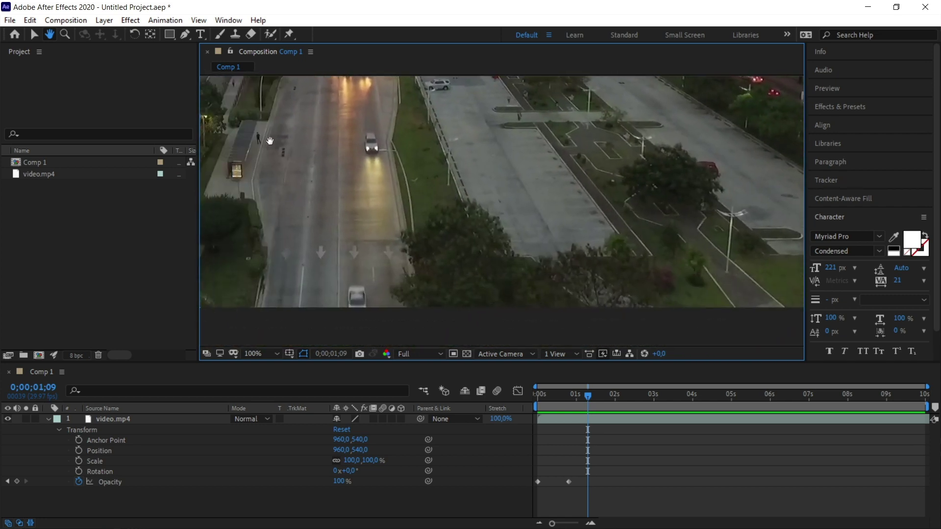
pyautogui.click(169, 35)
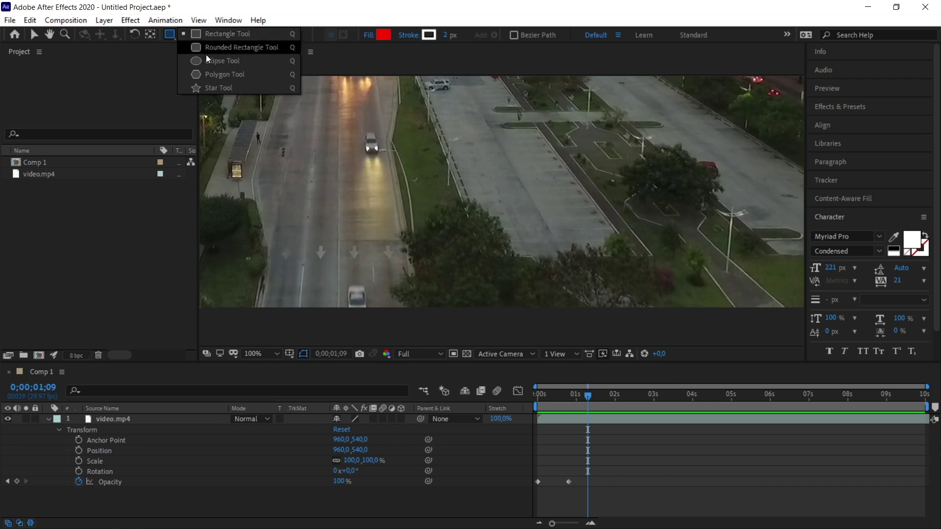
pyautogui.click(168, 9)
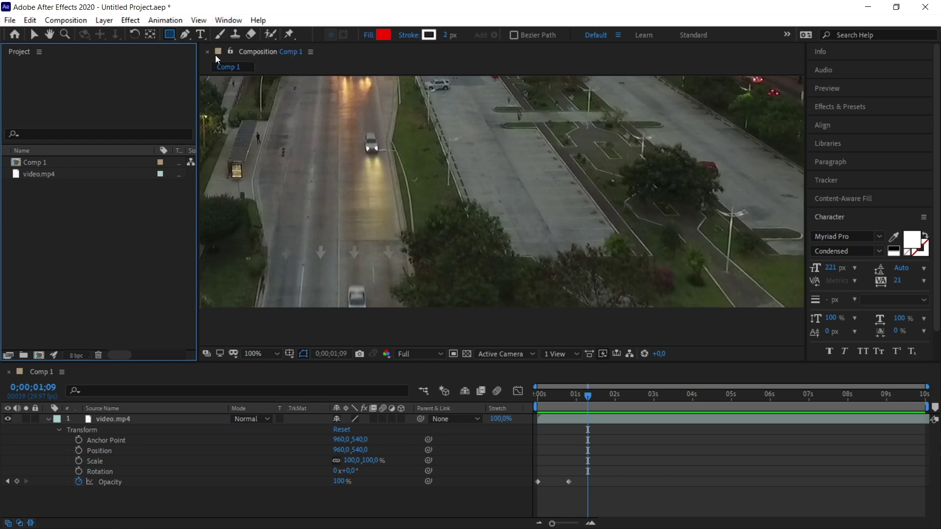
pyautogui.click(276, 354)
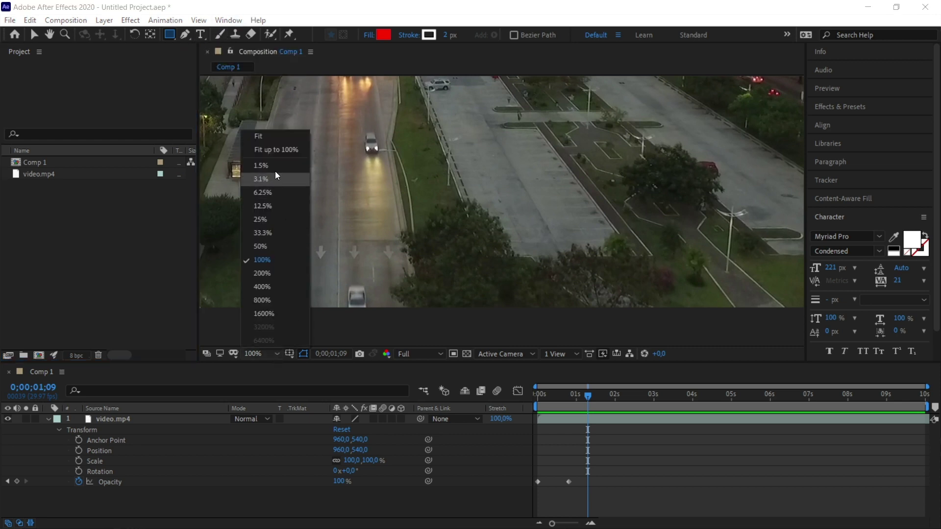
pyautogui.click(257, 136)
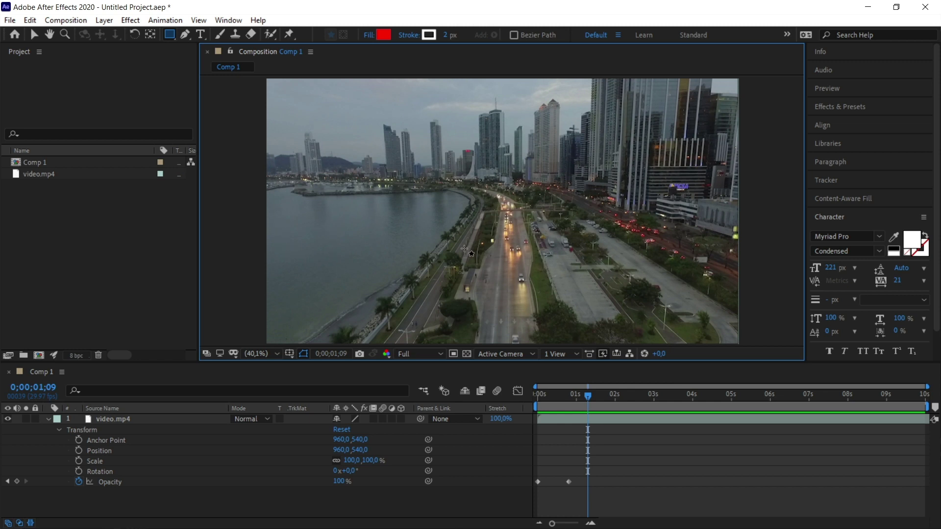
pyautogui.click(201, 34)
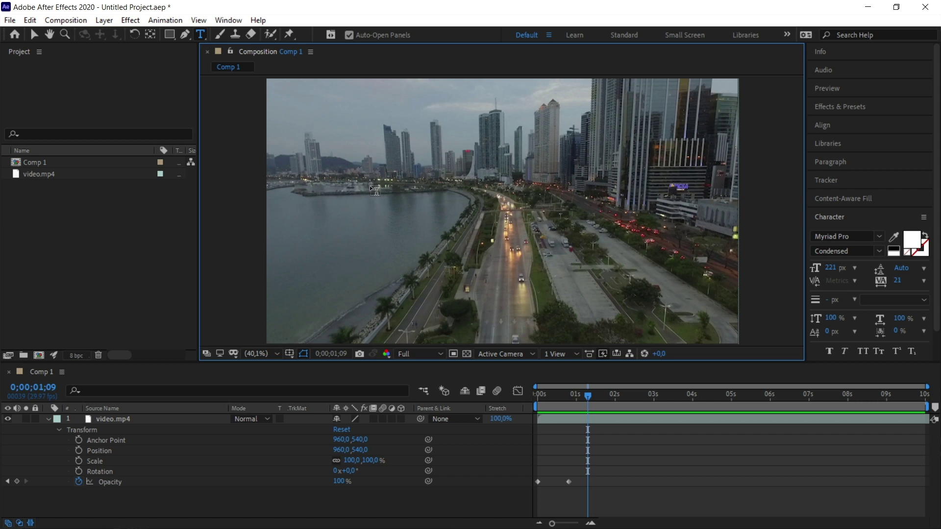
# Step: Create a text layer reading 'SANAGRAFİ' in the composition and select all its text
pyautogui.click(340, 216)
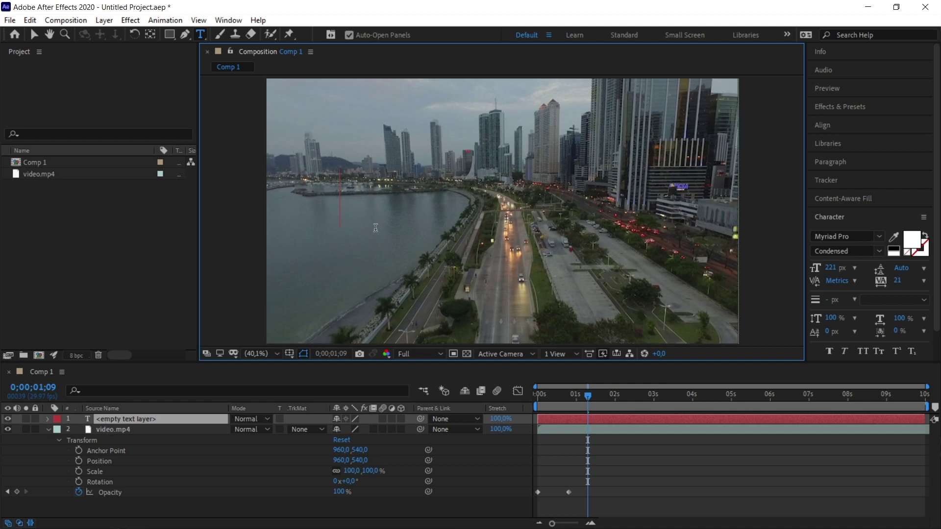
pyautogui.write('SANAGRAFİ')
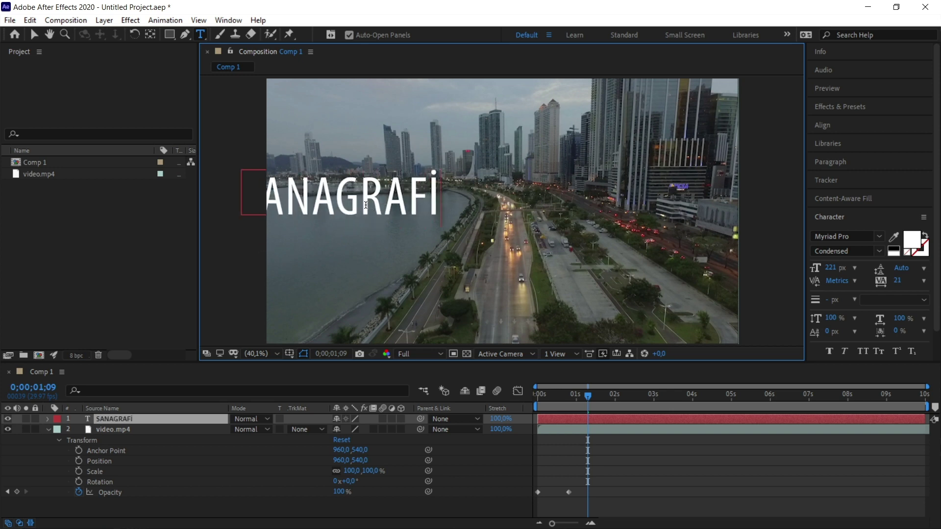
pyautogui.doubleClick(366, 205)
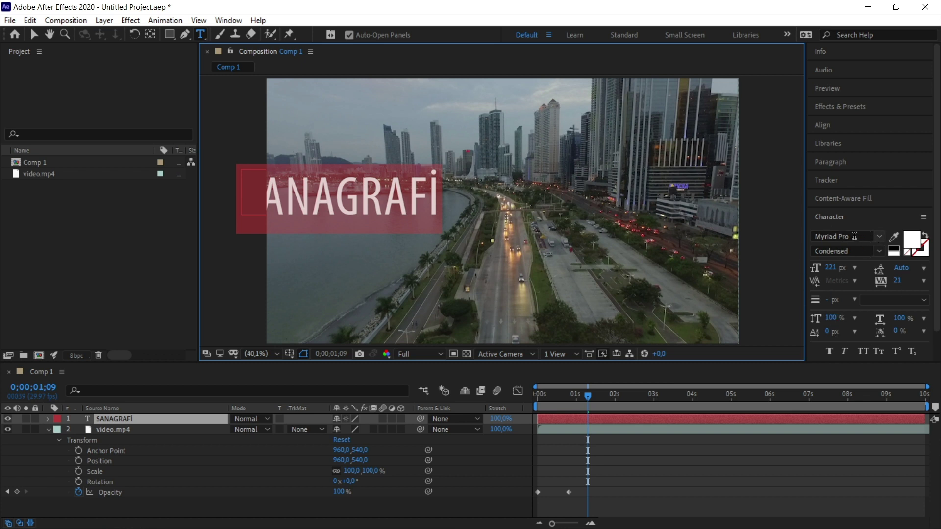
# Step: Scrub the SANAGRAFİ title's font size in the Character panel and rearrange the side panels
pyautogui.moveTo(831, 267); pyautogui.dragTo(884, 283)
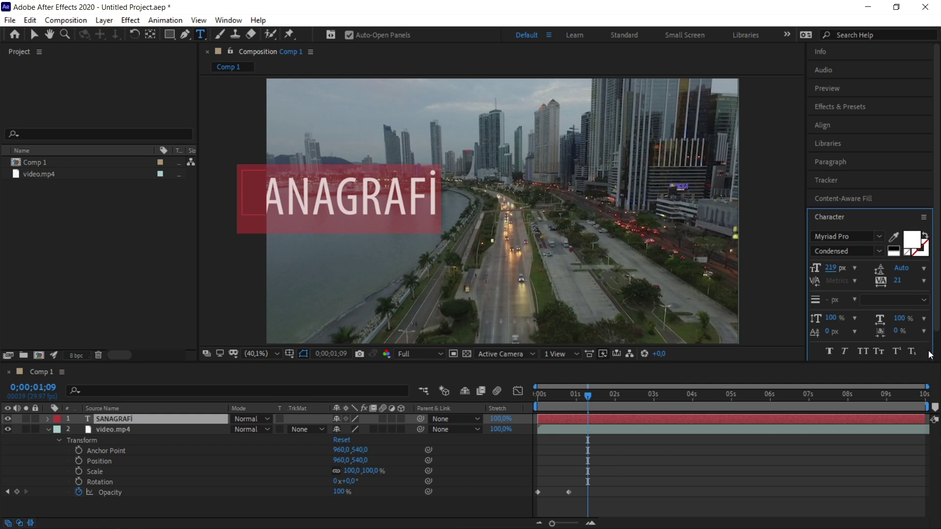
pyautogui.click(833, 221)
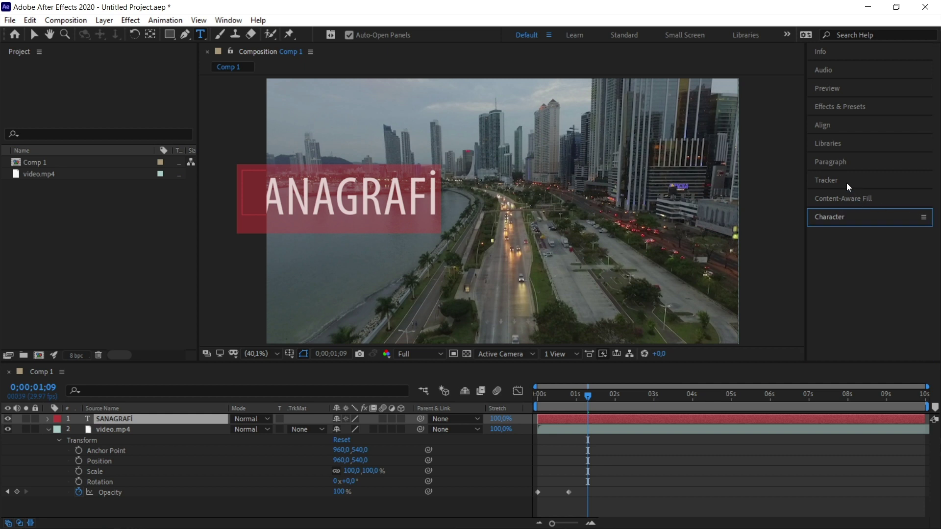
pyautogui.click(840, 164)
pyautogui.click(828, 125)
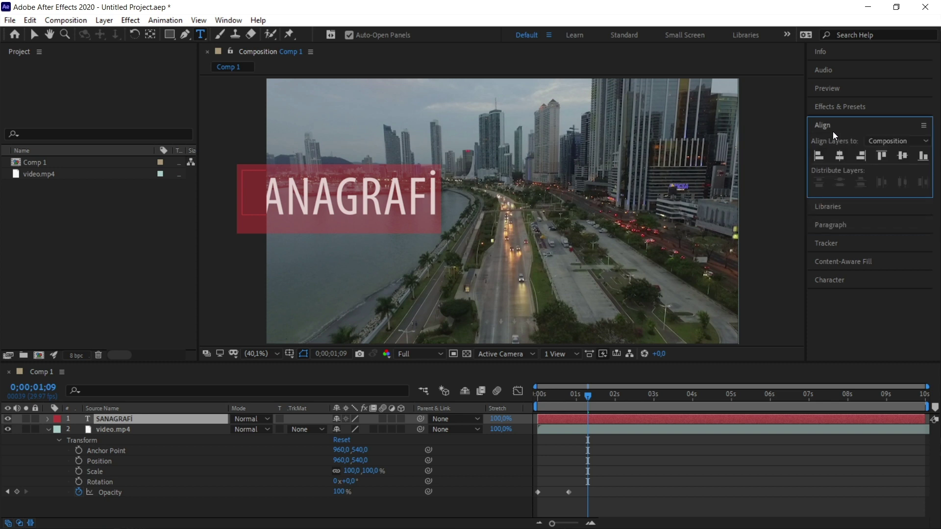
pyautogui.click(839, 107)
pyautogui.click(843, 245)
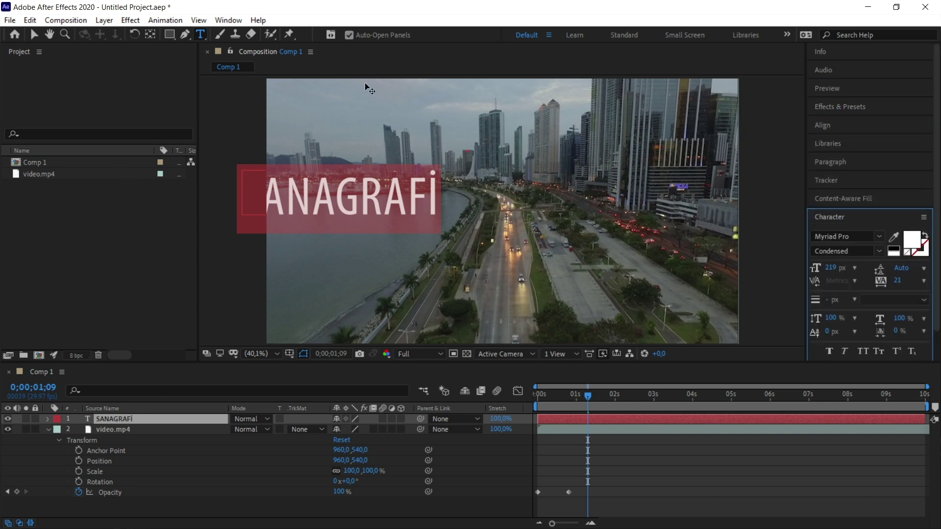
# Step: Hide and reshow the Character panel via Window, then commit the text and pick the Selection tool
pyautogui.click(229, 20)
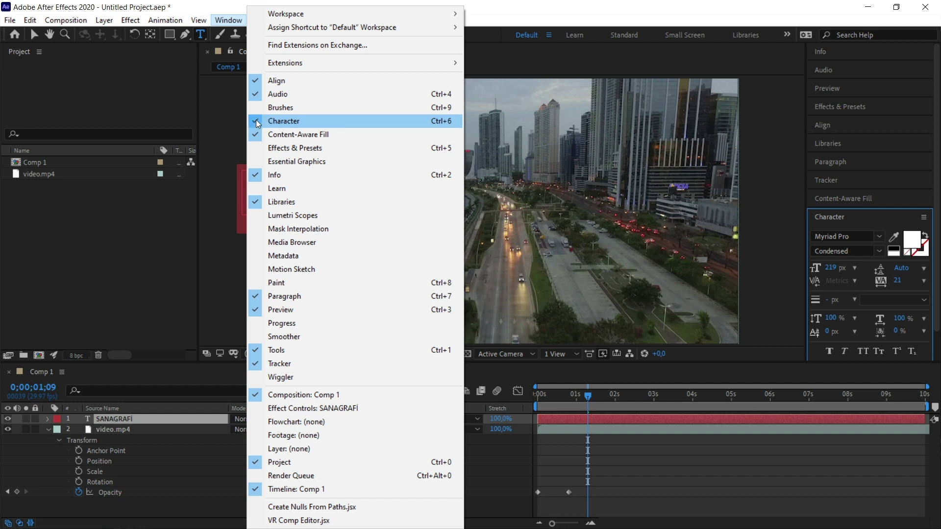
pyautogui.click(285, 126)
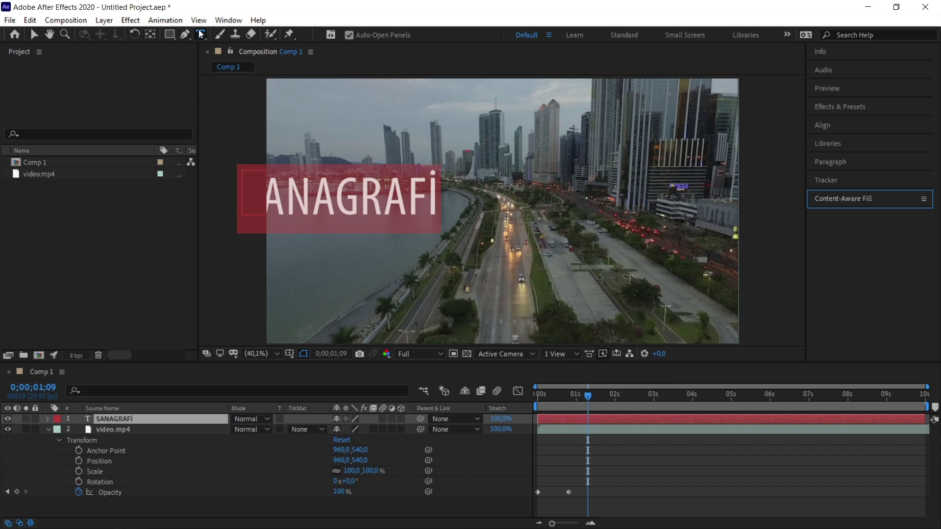
pyautogui.click(232, 23)
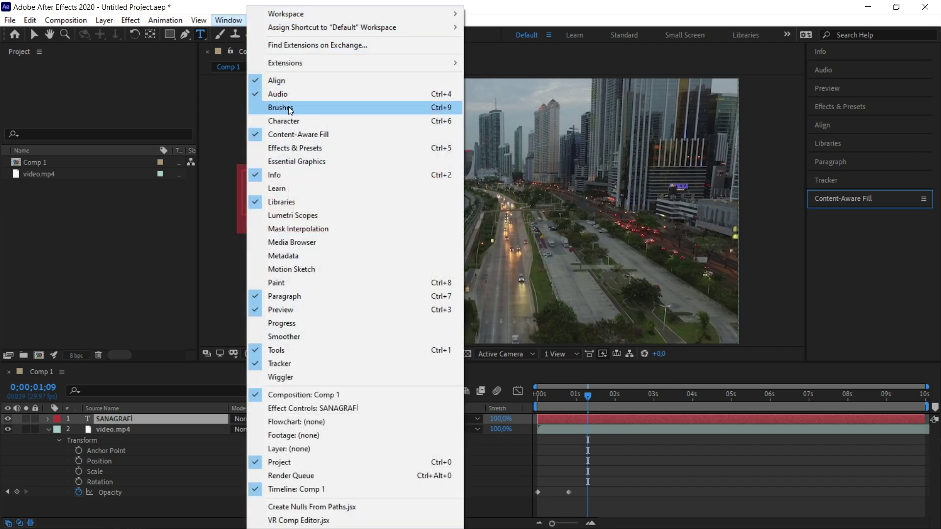
pyautogui.click(310, 122)
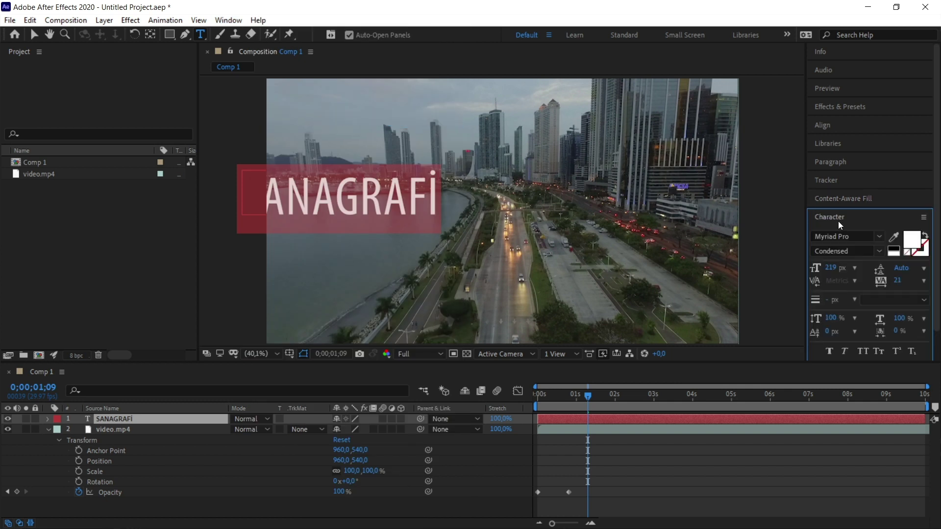
pyautogui.click(330, 202)
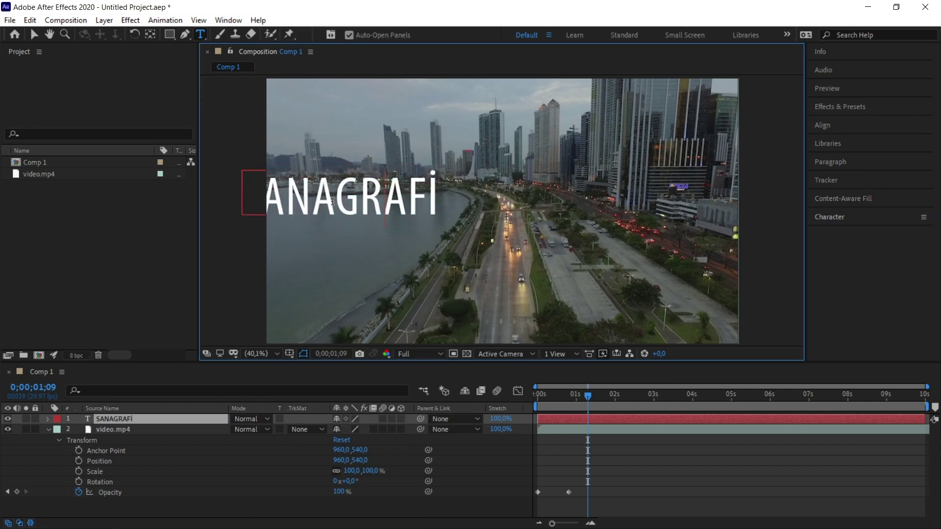
pyautogui.click(34, 34)
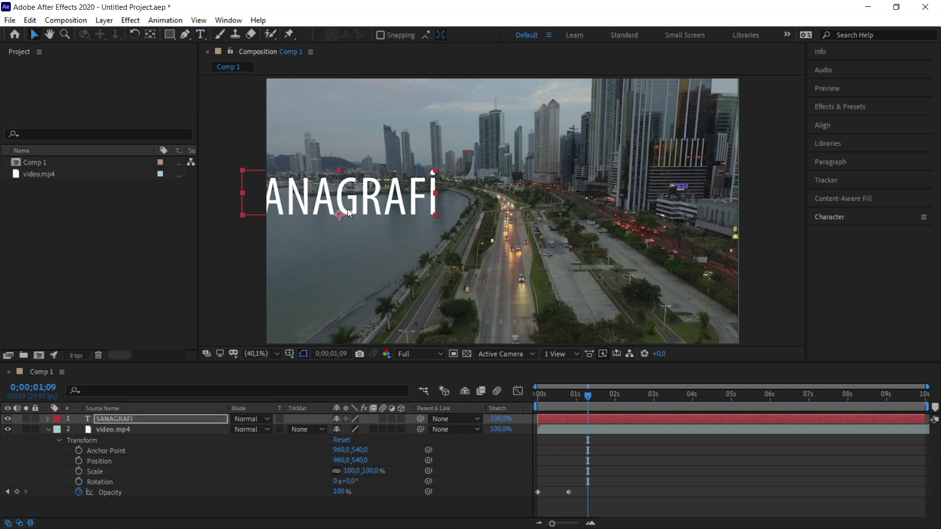
# Step: Drag the title into frame, then centre it horizontally and vertically with the Align panel
pyautogui.moveTo(348, 209); pyautogui.dragTo(381, 190)
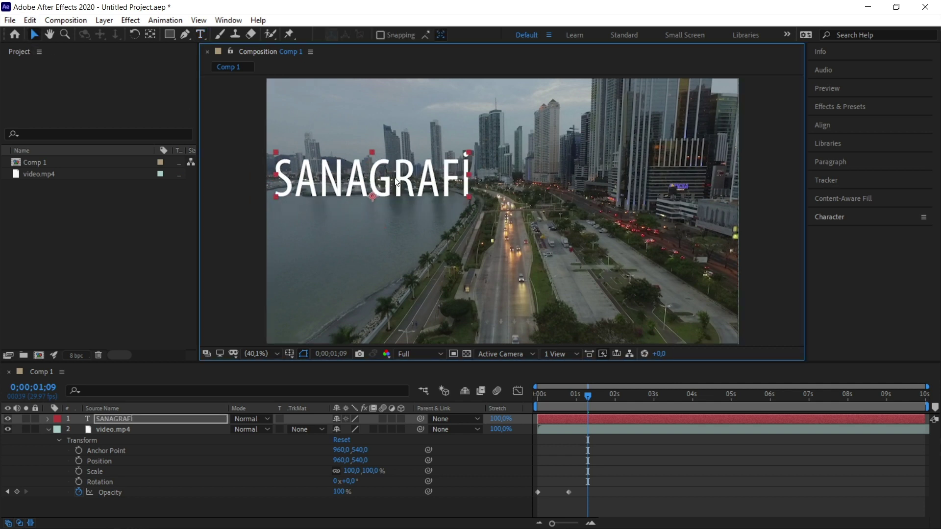
pyautogui.click(824, 126)
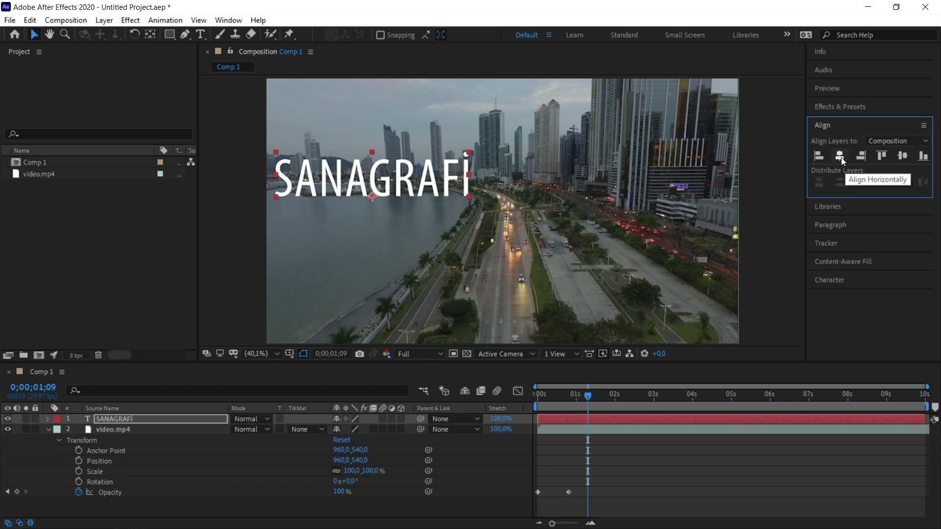
pyautogui.click(841, 157)
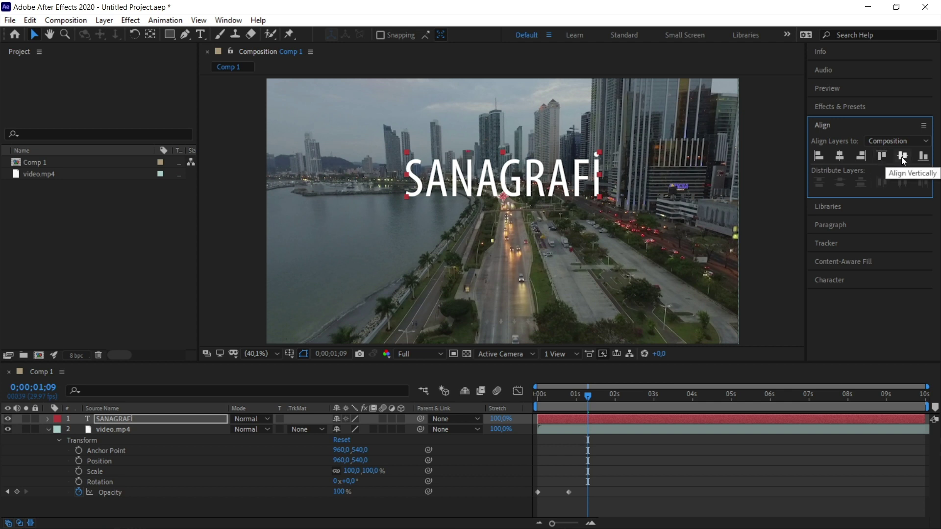
pyautogui.click(902, 158)
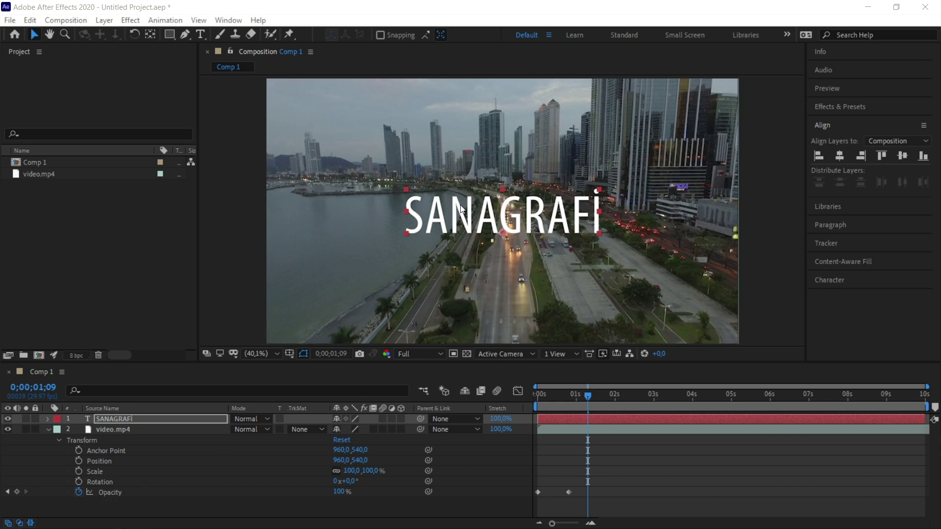
pyautogui.click(105, 420)
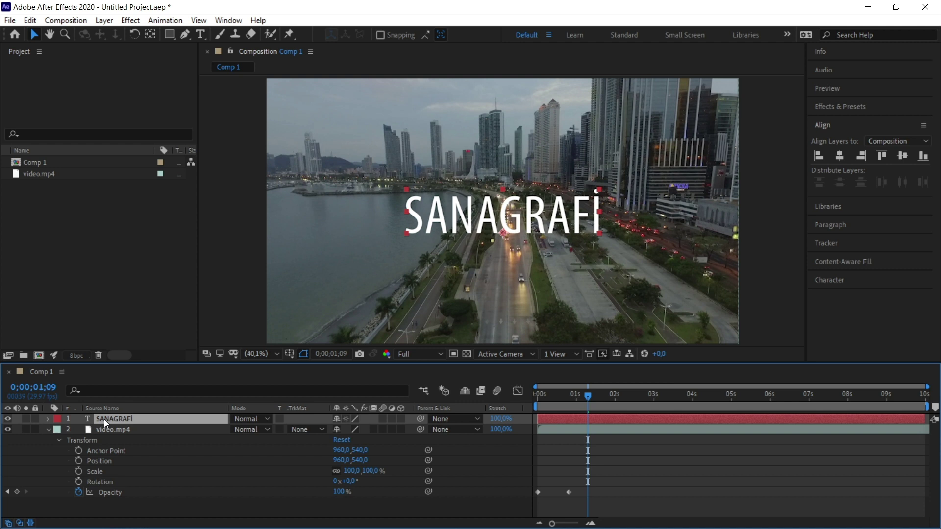
# Step: At 0 s, move the title left of centre and set a starting Position keyframe
pyautogui.click(47, 419)
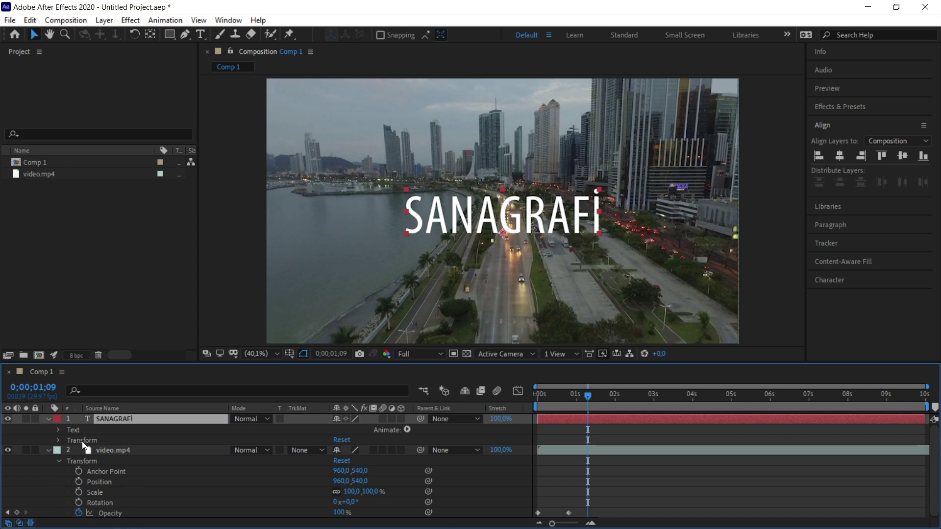
pyautogui.click(66, 440)
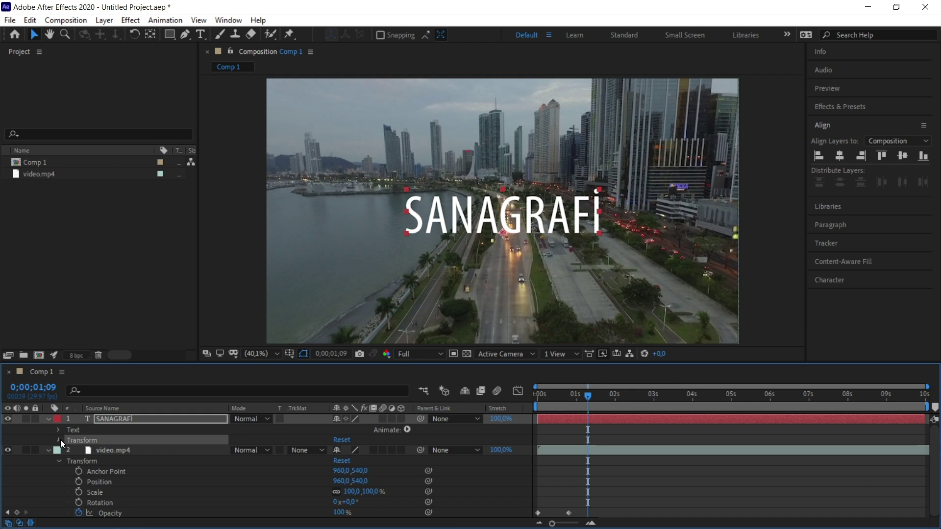
pyautogui.click(60, 440)
pyautogui.click(98, 463)
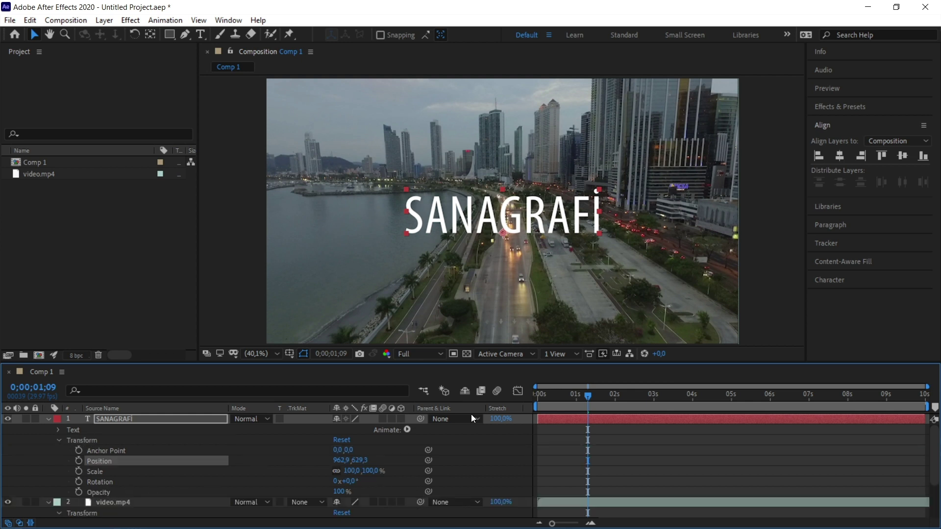
pyautogui.press('Home')
pyautogui.moveTo(537, 219); pyautogui.dragTo(471, 219)
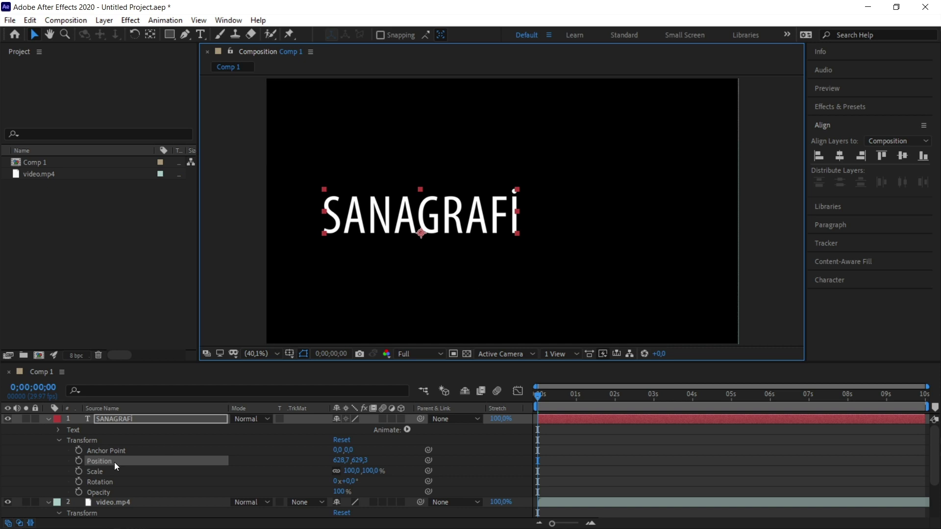
pyautogui.click(78, 461)
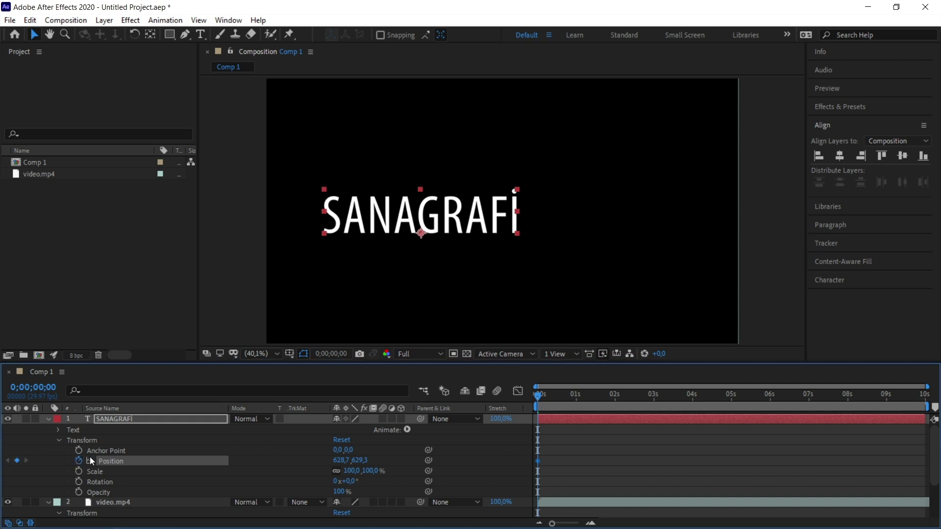
# Step: At about 5 s, drag the title right to 1294,7, then preview the slide
pyautogui.moveTo(544, 390); pyautogui.dragTo(740, 395)
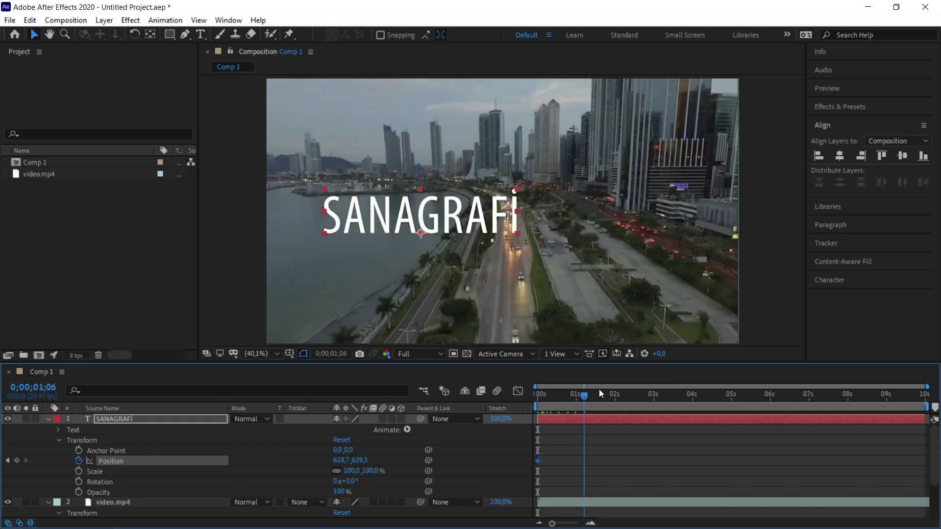
pyautogui.moveTo(352, 219)
pyautogui.mouseDown()
pyautogui.moveTo(528, 218)
pyautogui.moveTo(518, 218)
pyautogui.mouseUp()
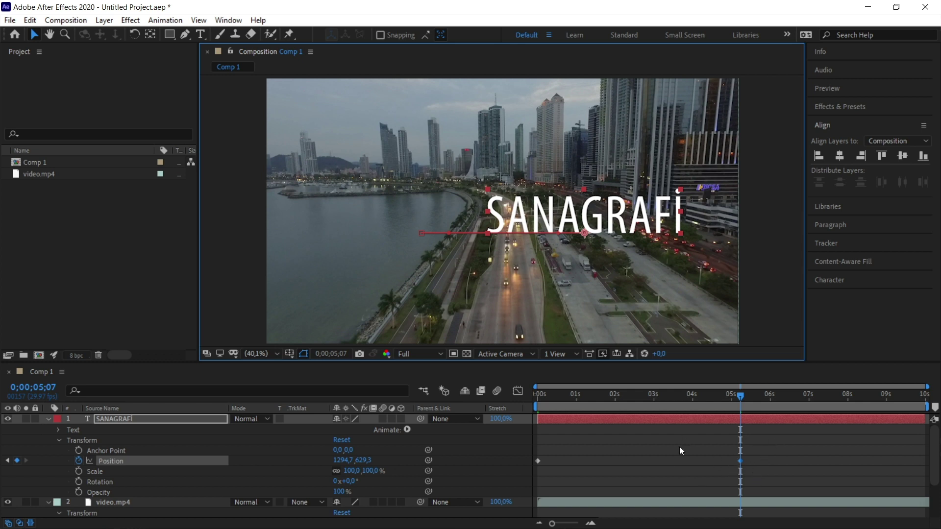
pyautogui.click(547, 396)
pyautogui.press('space')
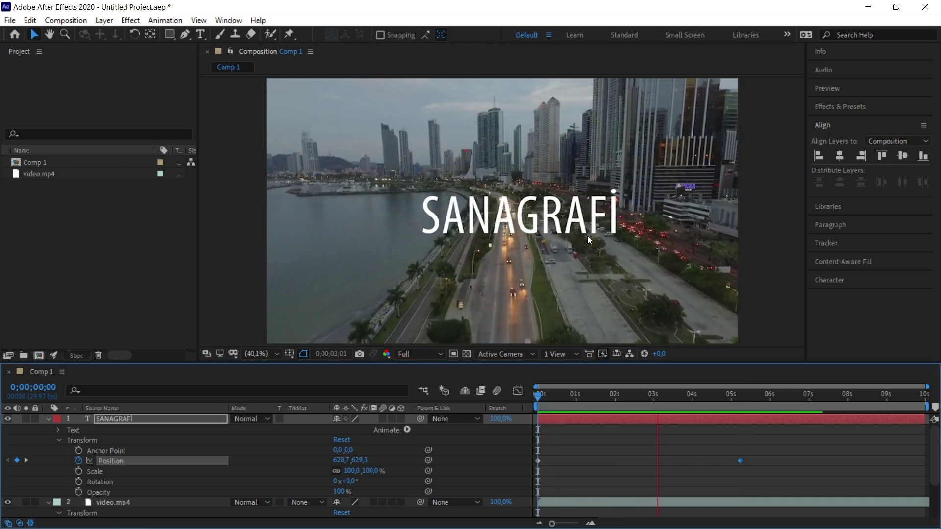
pyautogui.press('space')
pyautogui.click(830, 123)
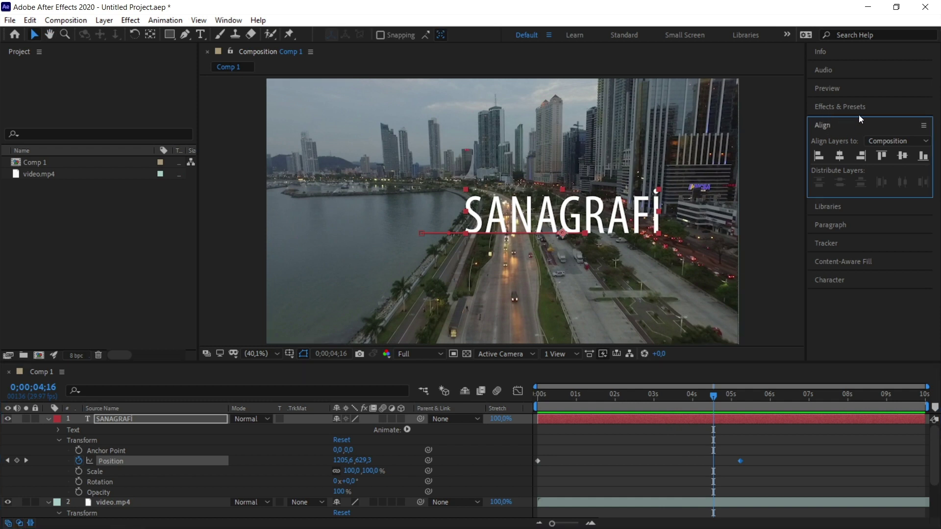
# Step: Search Effects & Presets for 'gaussi' and drag Gaussian Blur onto the video.mp4 layer
pyautogui.click(826, 108)
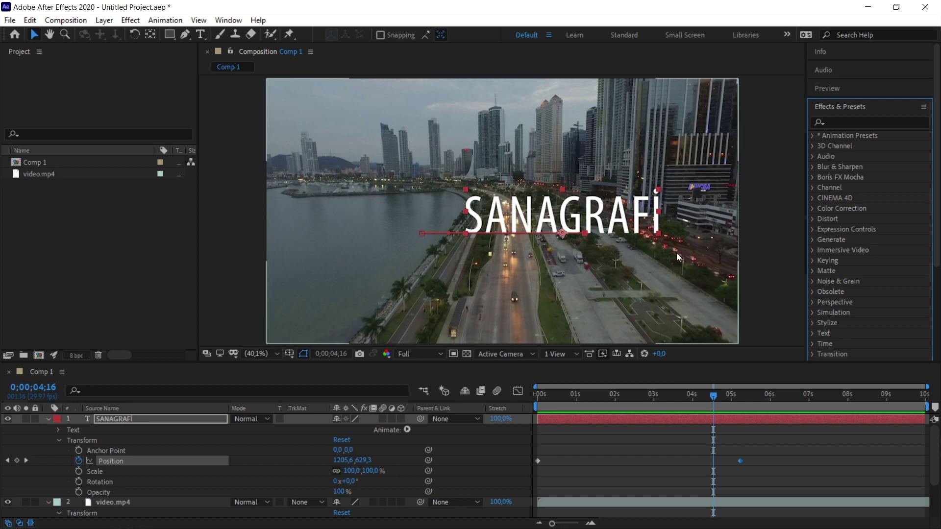
pyautogui.click(851, 124)
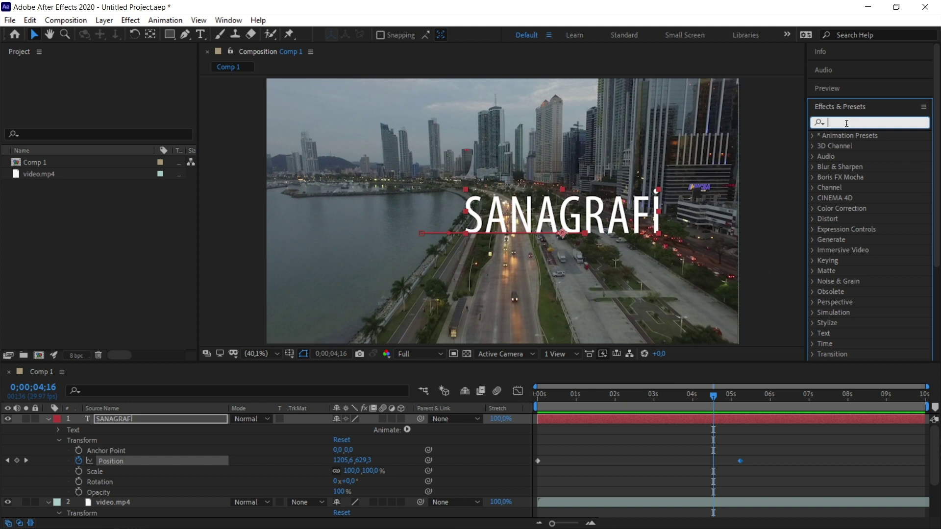
pyautogui.click(874, 127)
pyautogui.write('gauss')
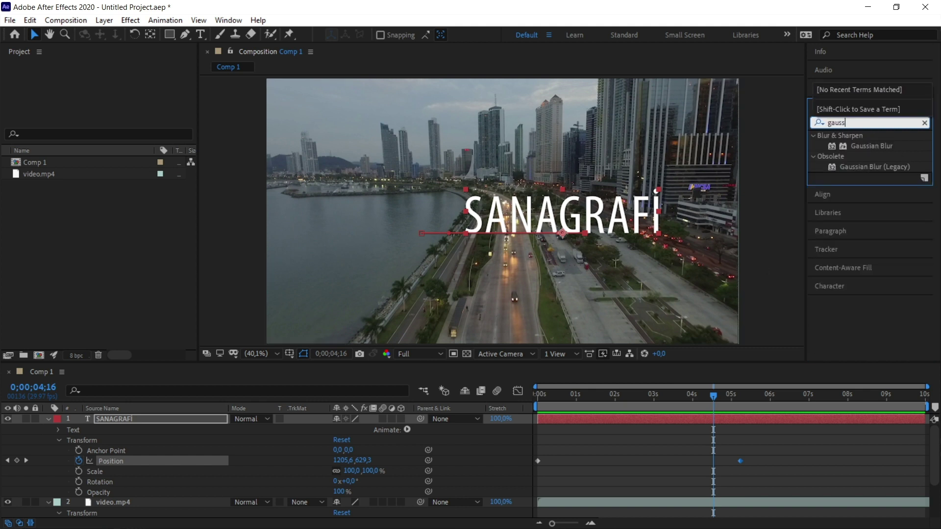
pyautogui.write('i')
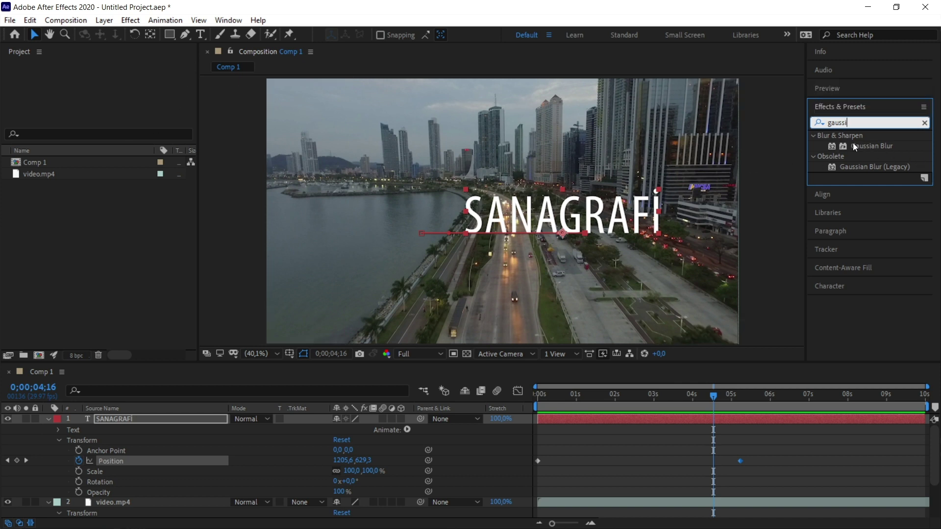
pyautogui.moveTo(864, 145)
pyautogui.mouseDown()
pyautogui.moveTo(218, 373)
pyautogui.moveTo(116, 503)
pyautogui.mouseUp()
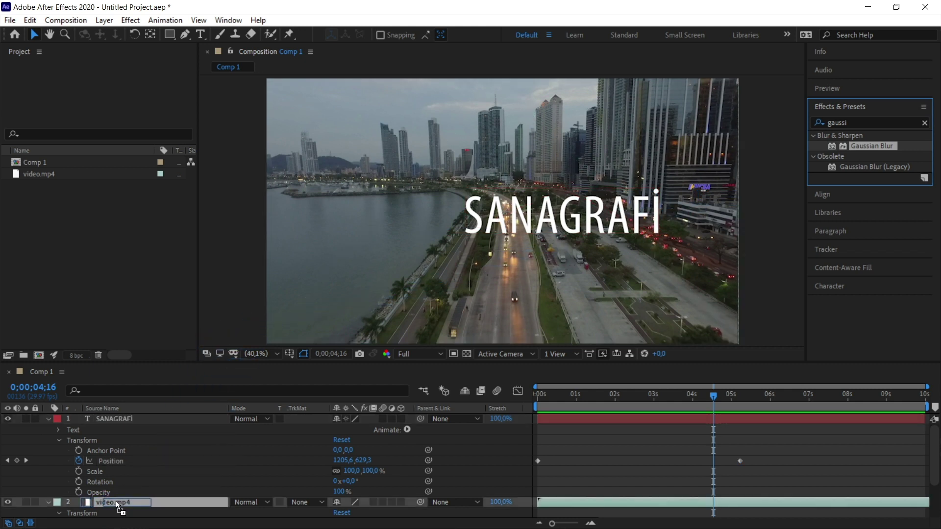
# Step: Drop Gaussian Blur on video.mp4 and expand its Effects to reveal the Blurriness property
pyautogui.moveTo(113, 502); pyautogui.dragTo(113, 501)
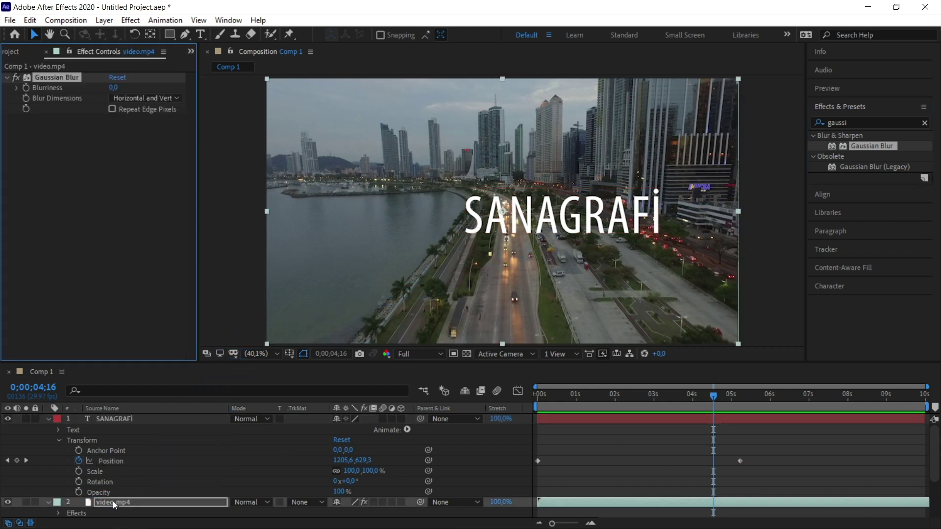
pyautogui.click(48, 419)
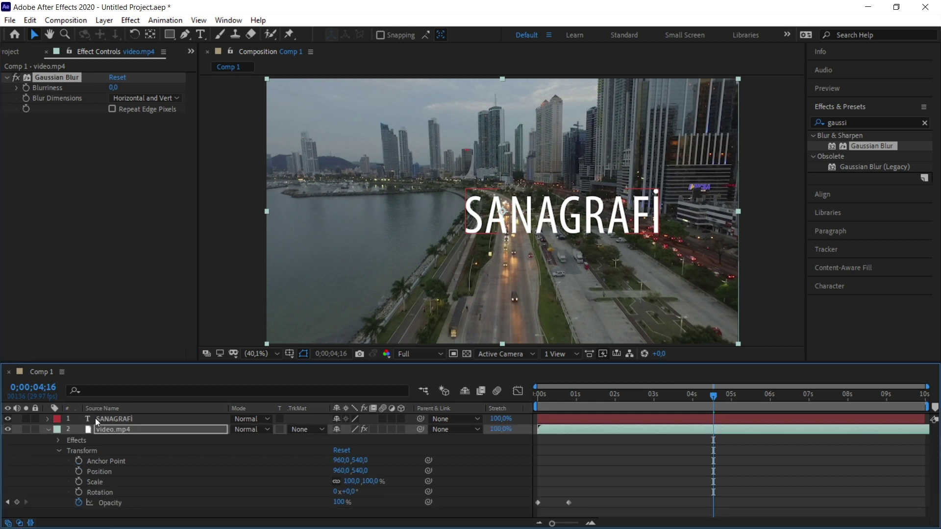
pyautogui.click(74, 441)
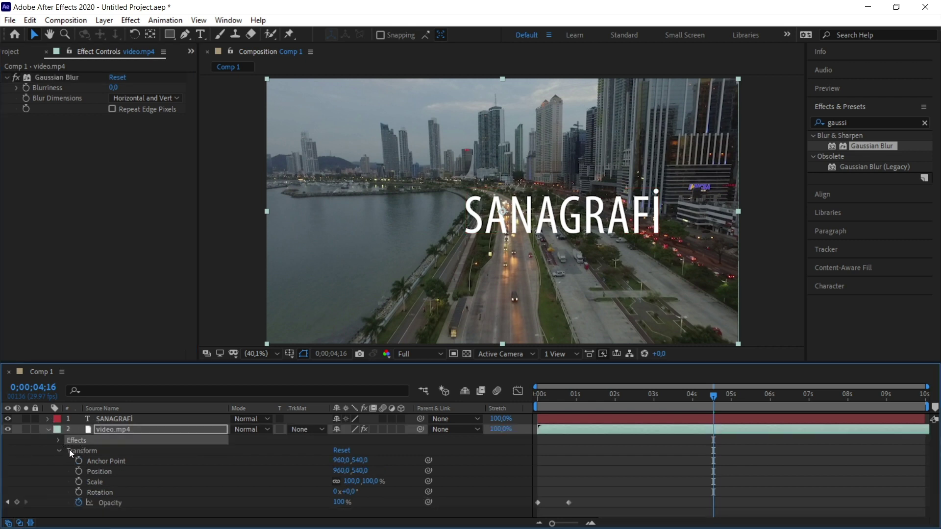
pyautogui.click(60, 451)
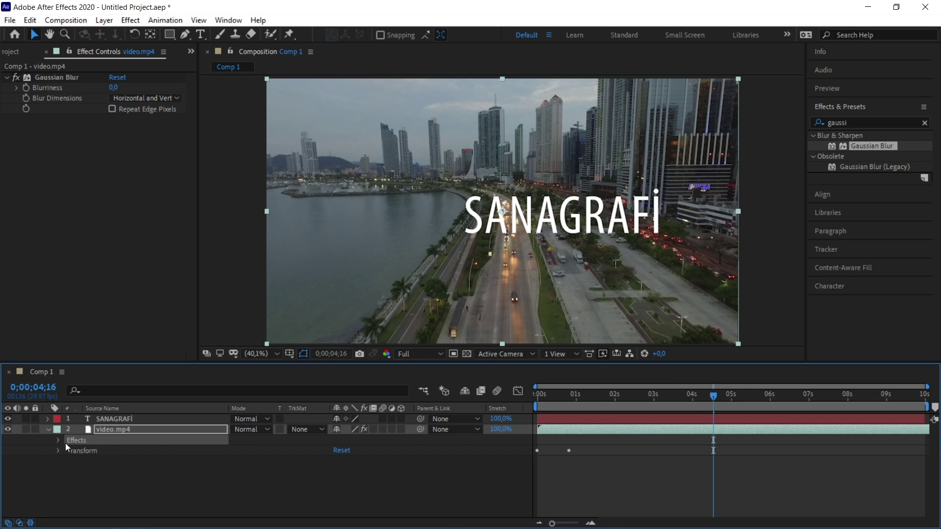
pyautogui.click(58, 441)
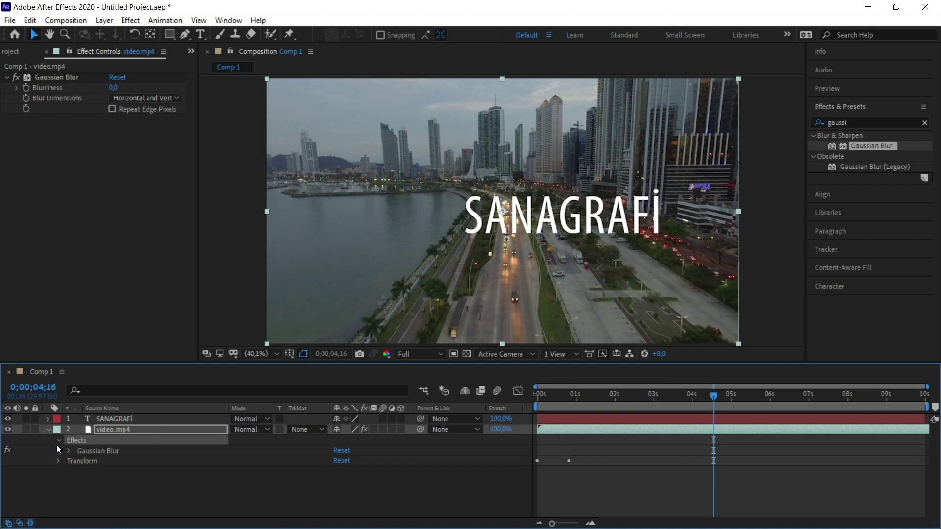
pyautogui.click(95, 452)
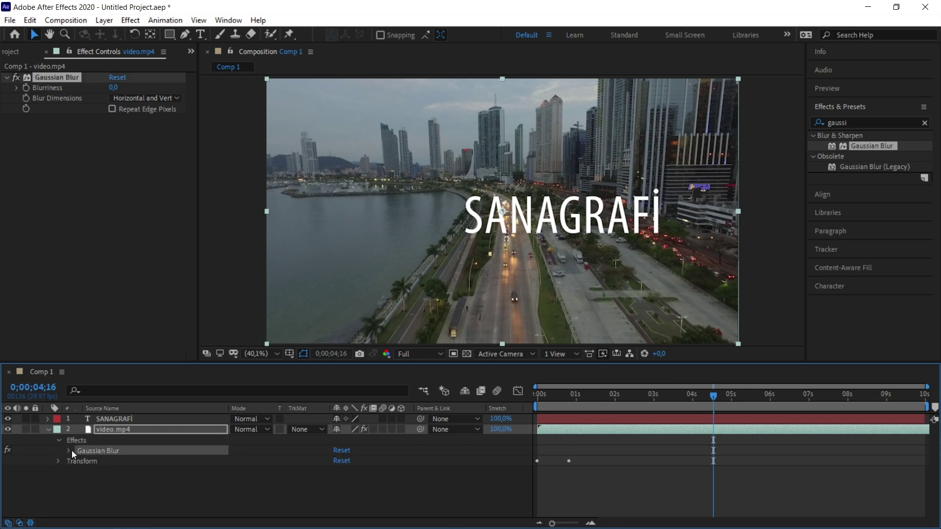
pyautogui.click(69, 451)
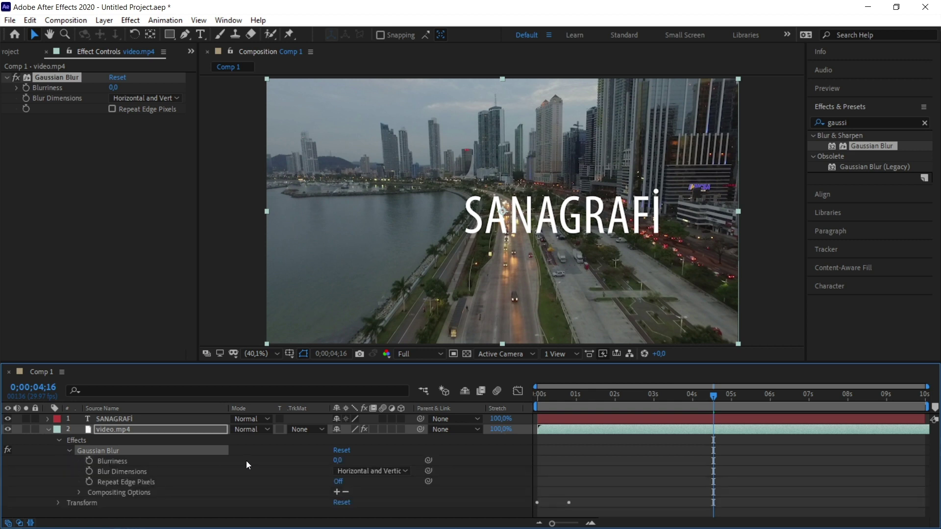
pyautogui.click(110, 461)
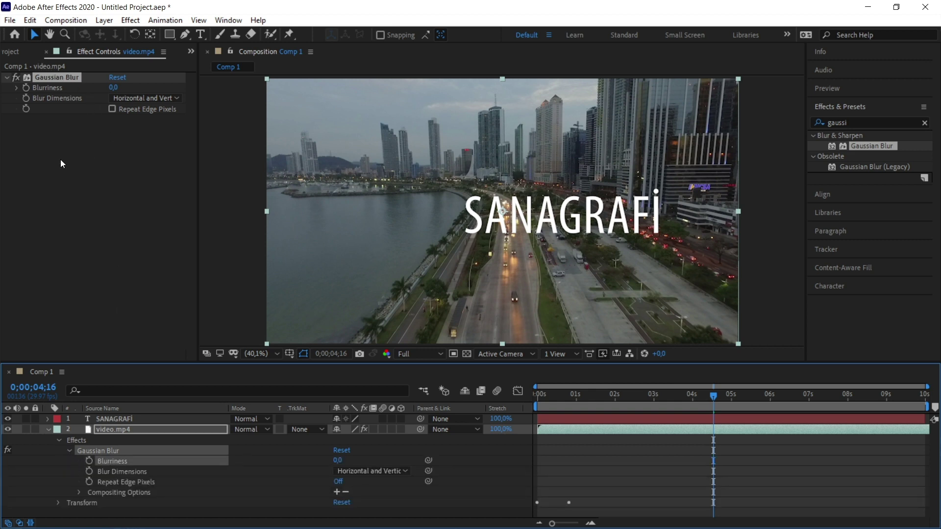
pyautogui.click(93, 54)
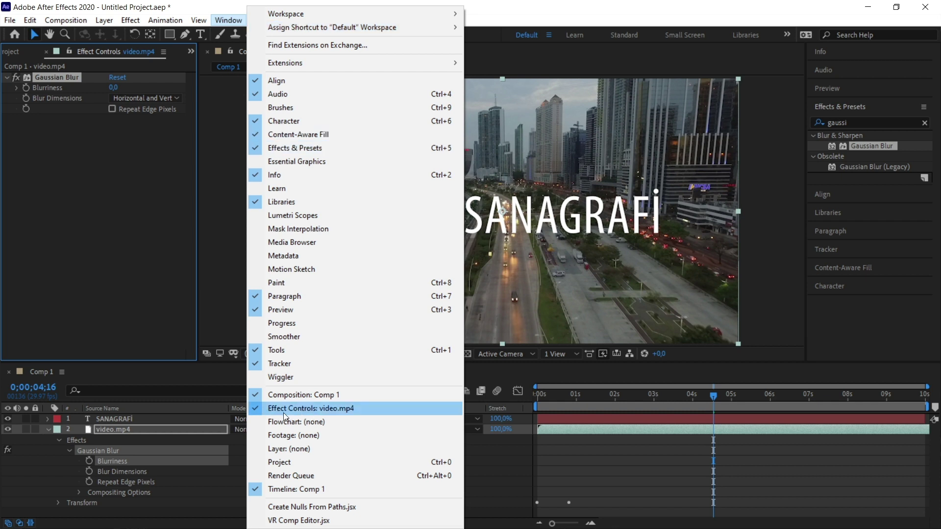
pyautogui.click(49, 96)
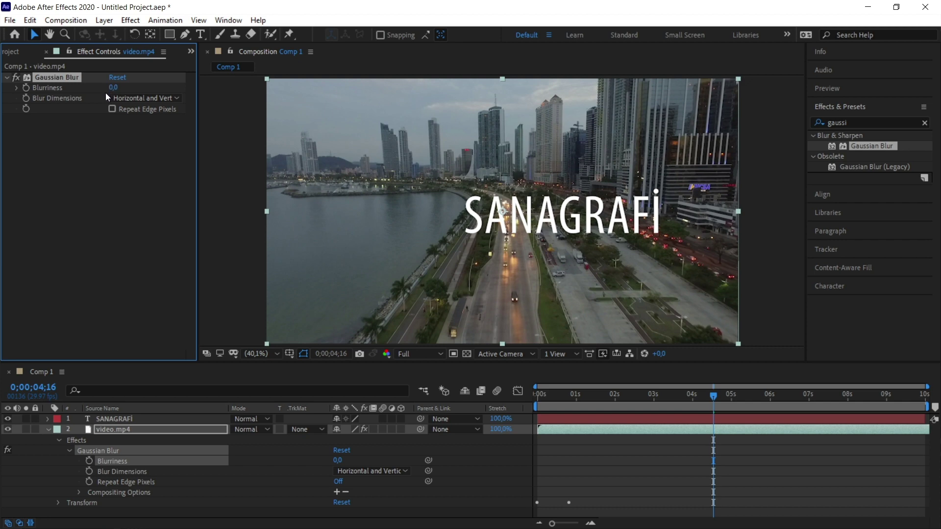
# Step: Set Gaussian Blur Blurriness to 40 in Effect Controls and play back the blurred composition
pyautogui.moveTo(113, 88); pyautogui.dragTo(103, 96)
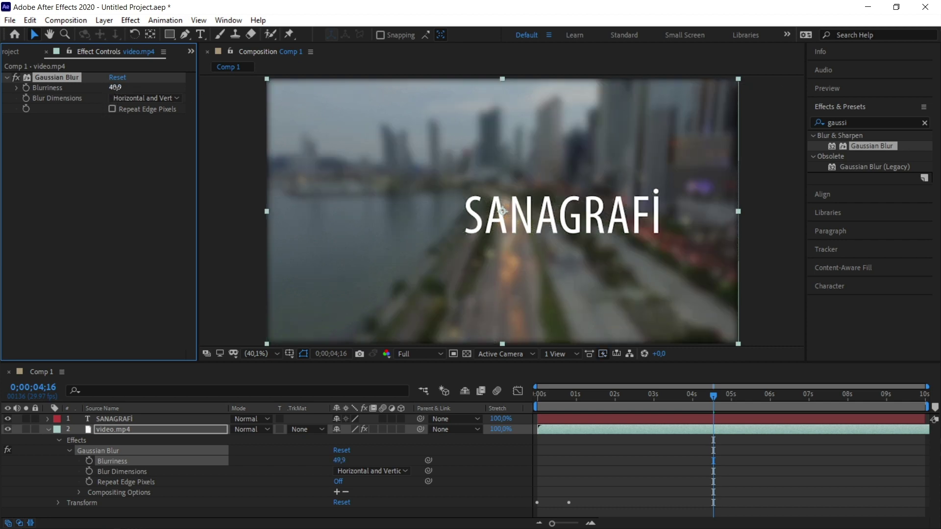
pyautogui.click(116, 87)
pyautogui.write('100')
pyautogui.press('Return')
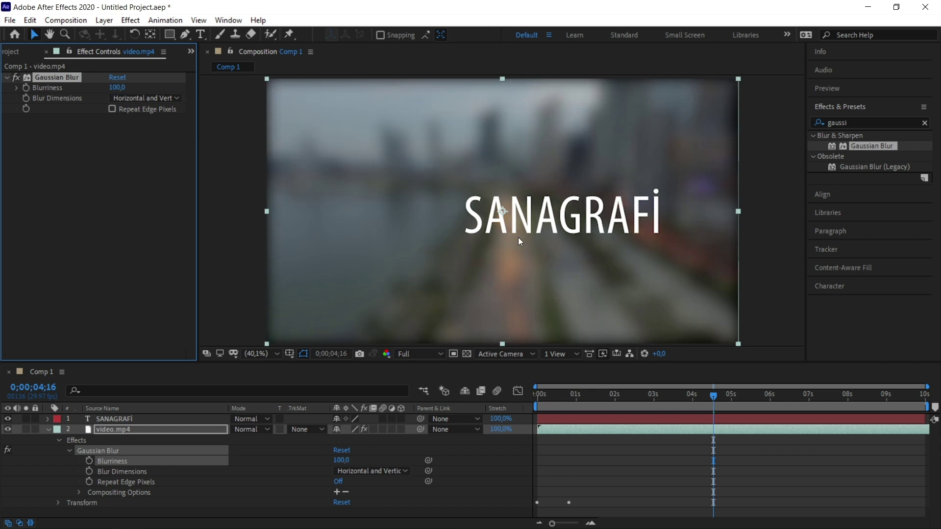
pyautogui.click(123, 88)
pyautogui.write('40')
pyautogui.press('Return')
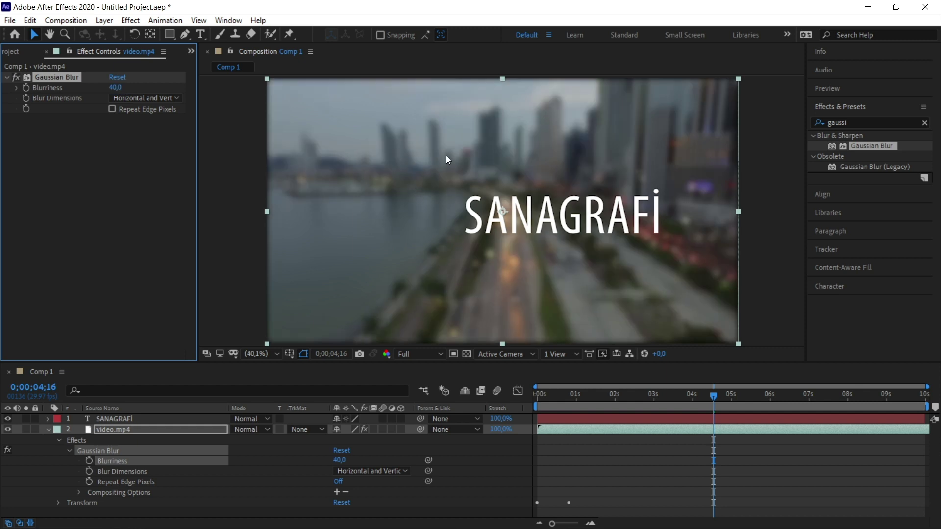
pyautogui.moveTo(585, 394); pyautogui.dragTo(560, 404)
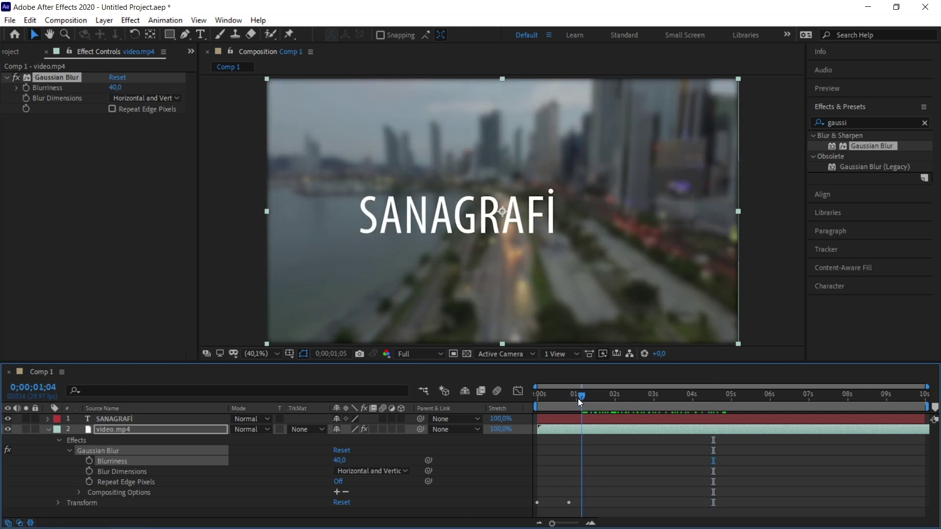
pyautogui.press('space')
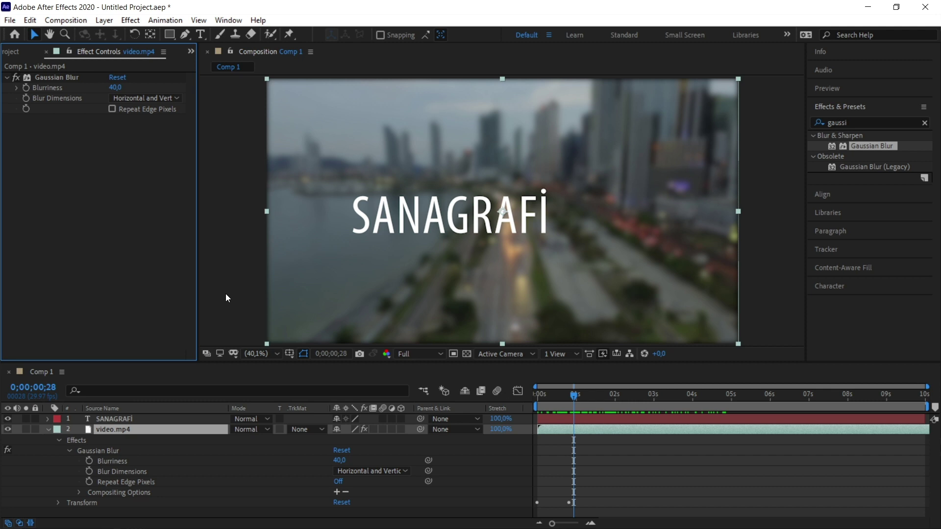
# Step: Use File > Save As to replace the project file name with 'ornek' and save
pyautogui.click(10, 20)
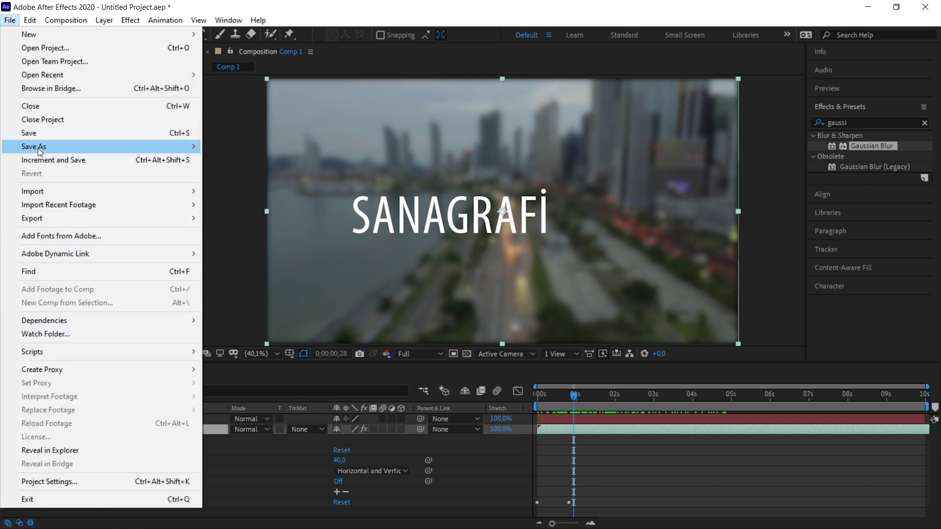
pyautogui.moveTo(37, 149)
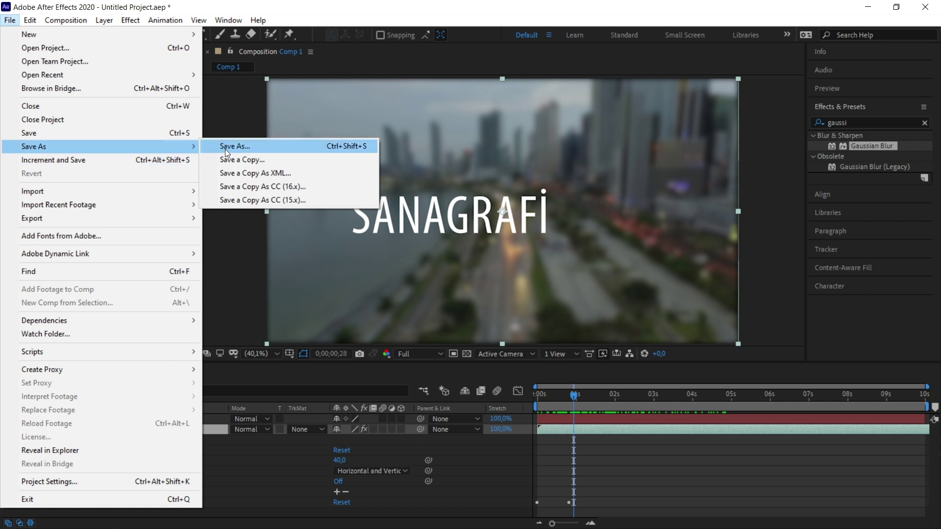
pyautogui.click(248, 147)
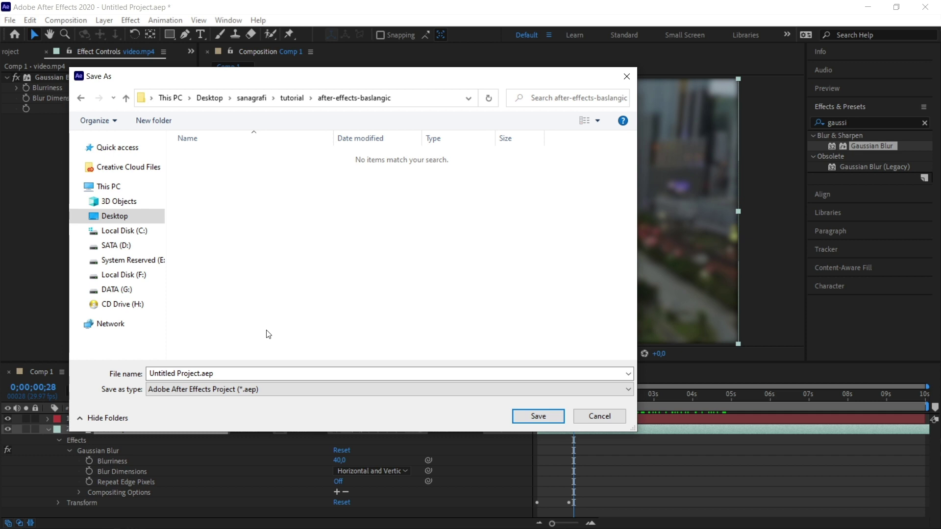
pyautogui.click(232, 372)
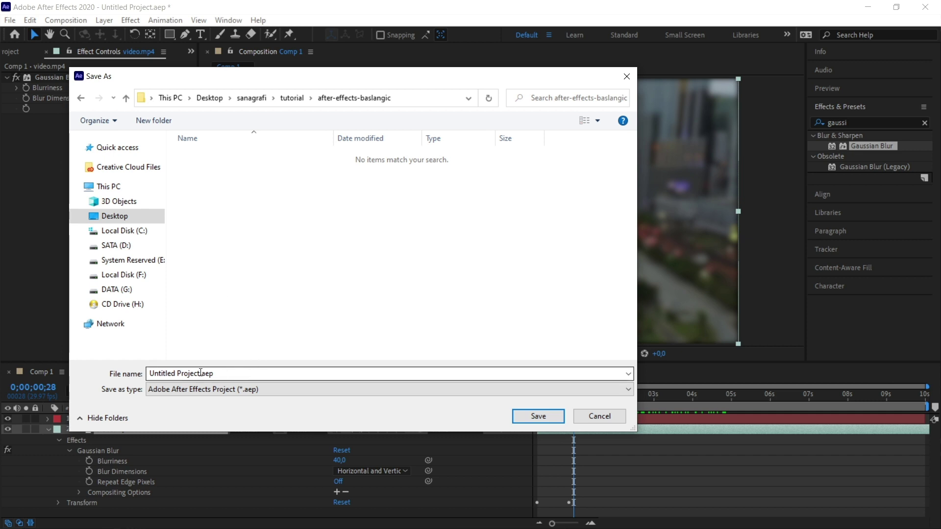
pyautogui.hotkey('ctrl', 'a')
pyautogui.press('End')
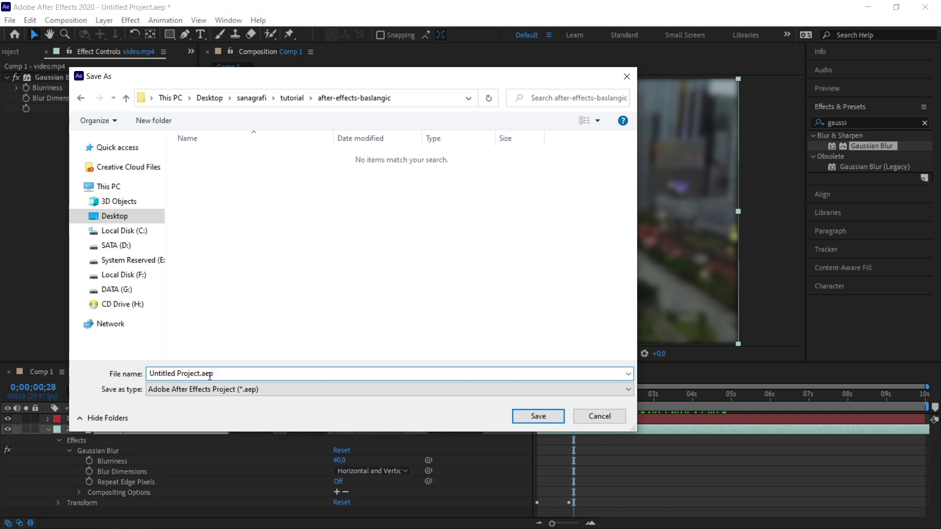
pyautogui.moveTo(212, 375); pyautogui.dragTo(147, 375)
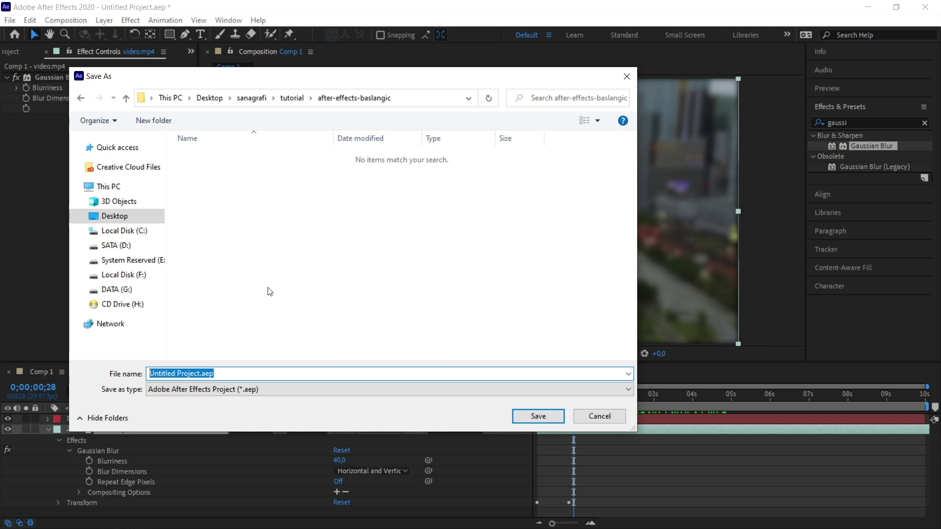
pyautogui.write('ornek')
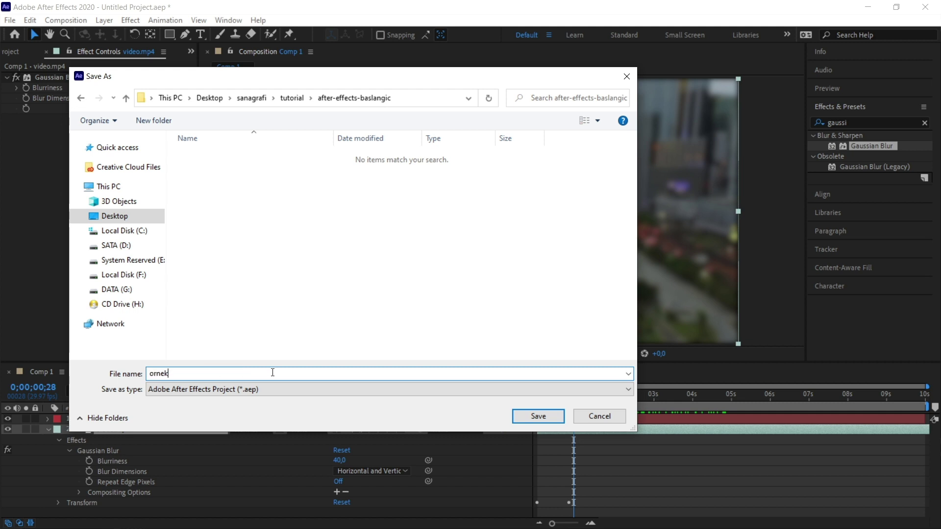
pyautogui.click(526, 419)
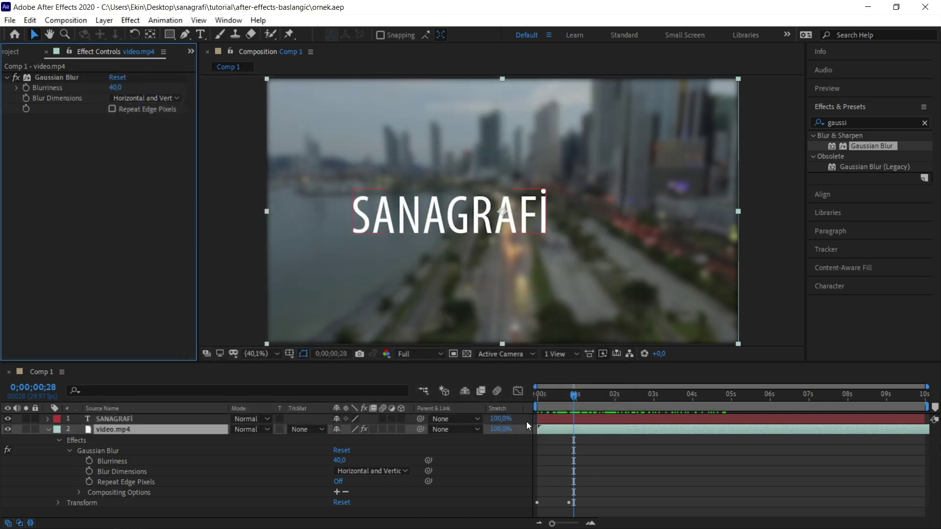
# Step: Reopen ornek.aep and select both the SANAGRAFİ and video.mp4 layers in Comp 1
pyautogui.click(9, 21)
pyautogui.click(60, 47)
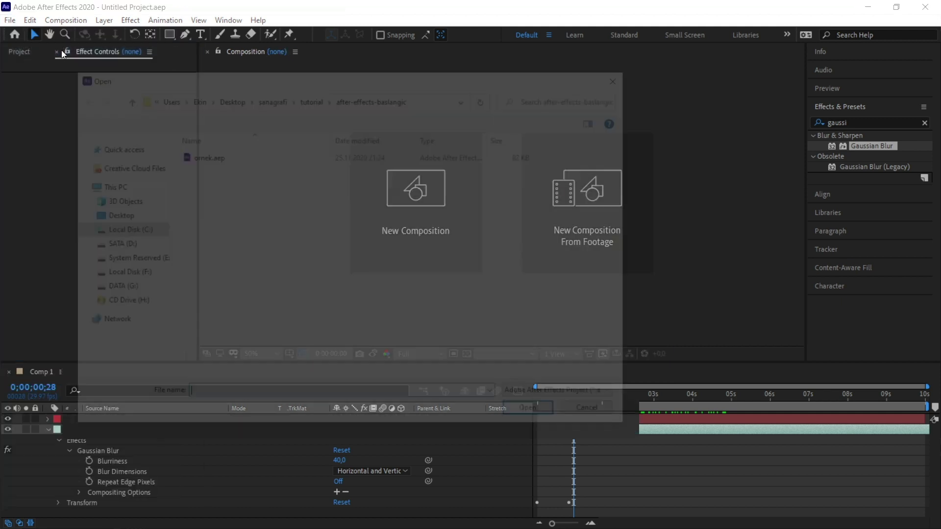
pyautogui.click(215, 158)
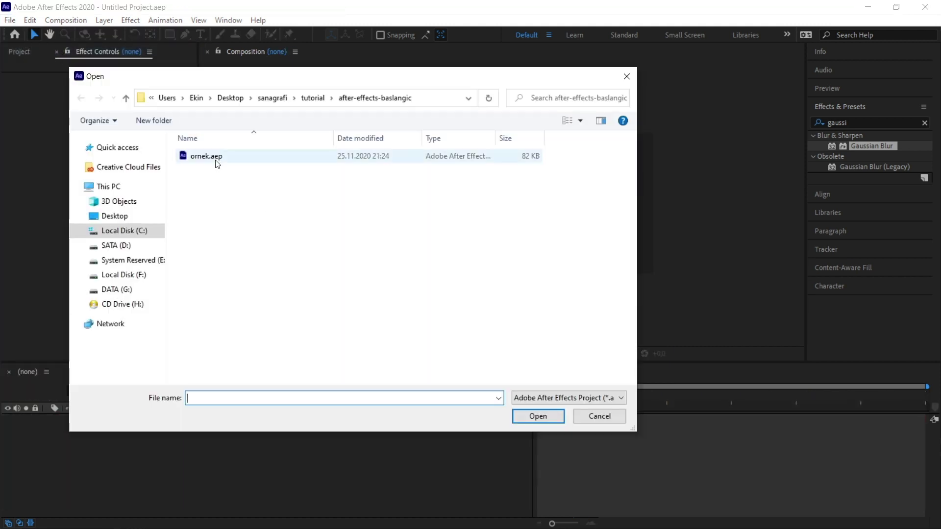
pyautogui.click(220, 199)
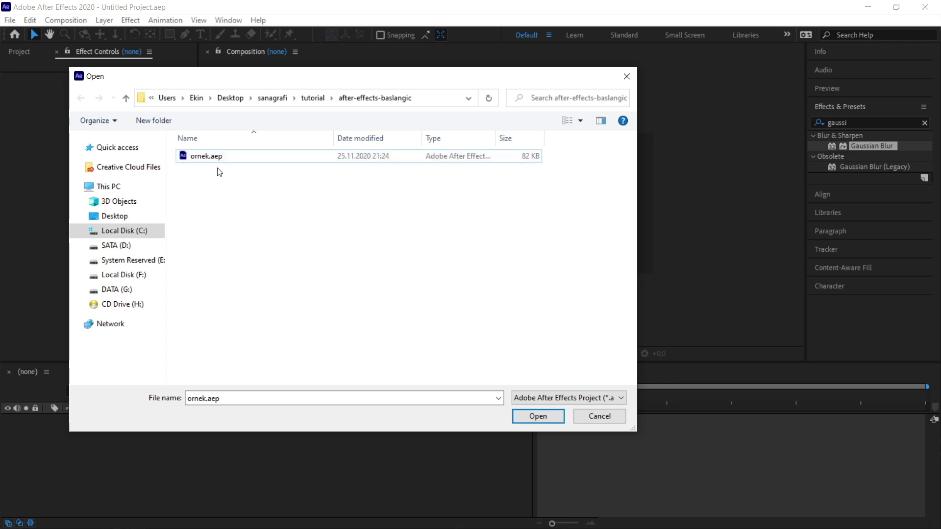
pyautogui.click(208, 159)
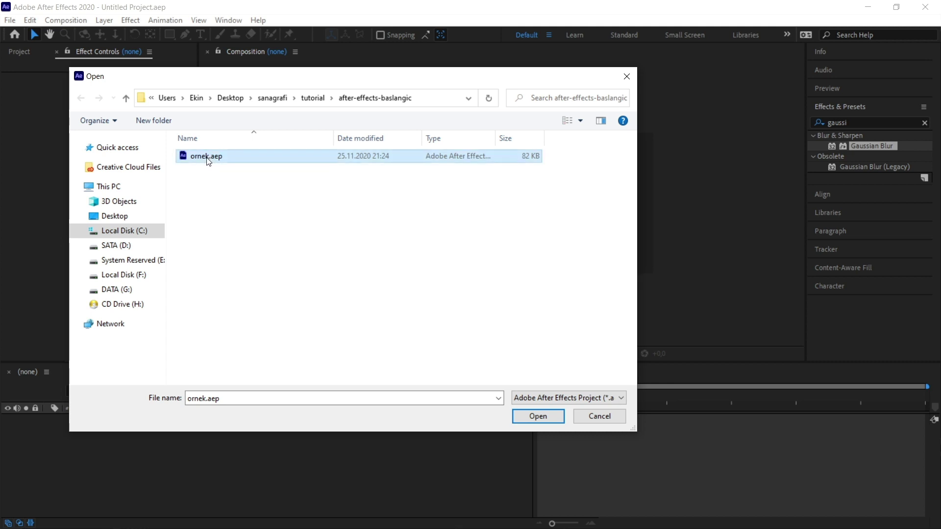
pyautogui.doubleClick(207, 157)
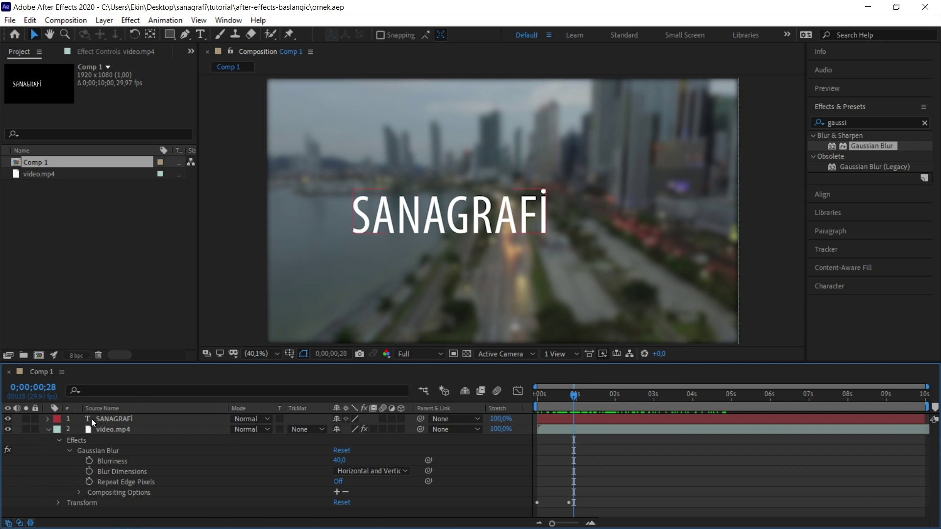
pyautogui.click(96, 420)
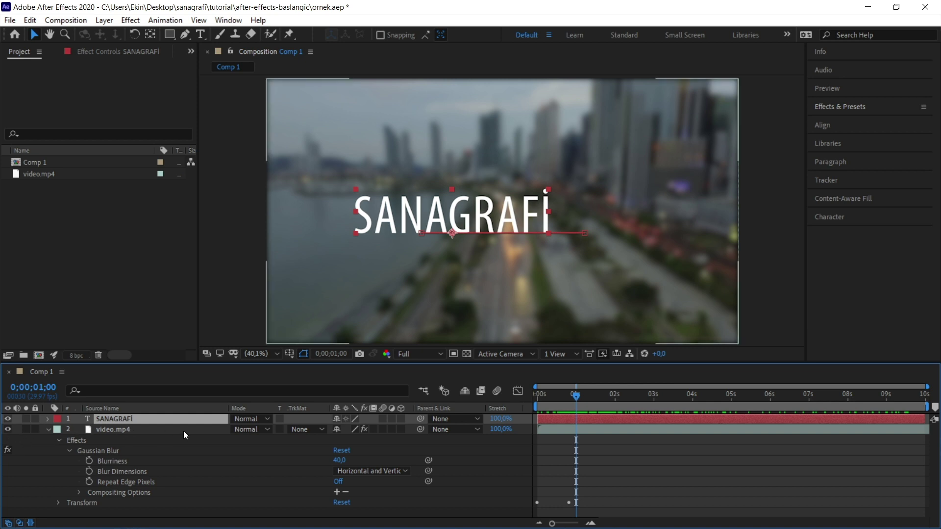
pyautogui.keyDown('shift'); pyautogui.click(113, 430); pyautogui.keyUp('shift')
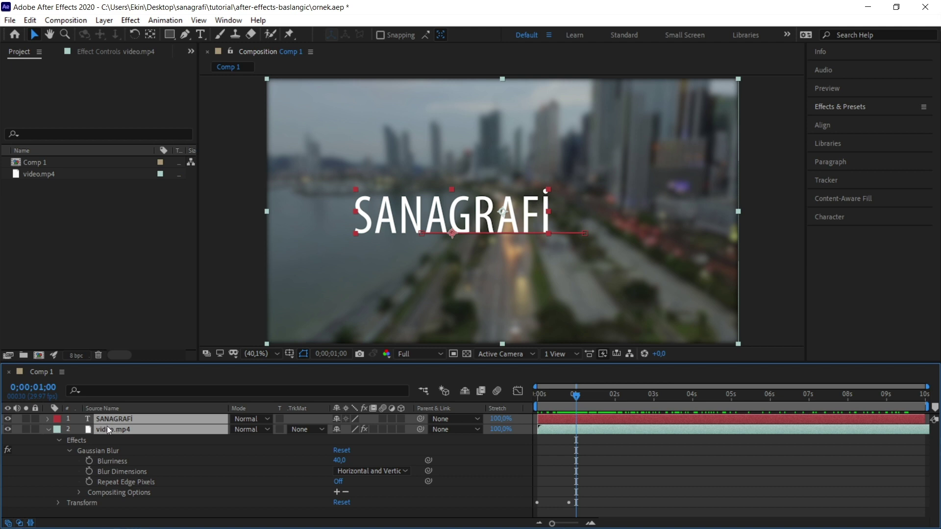
# Step: Pre-compose the SANAGRAFİ and video layers into Pre-comp 1 with default settings
pyautogui.rightClick(106, 424)
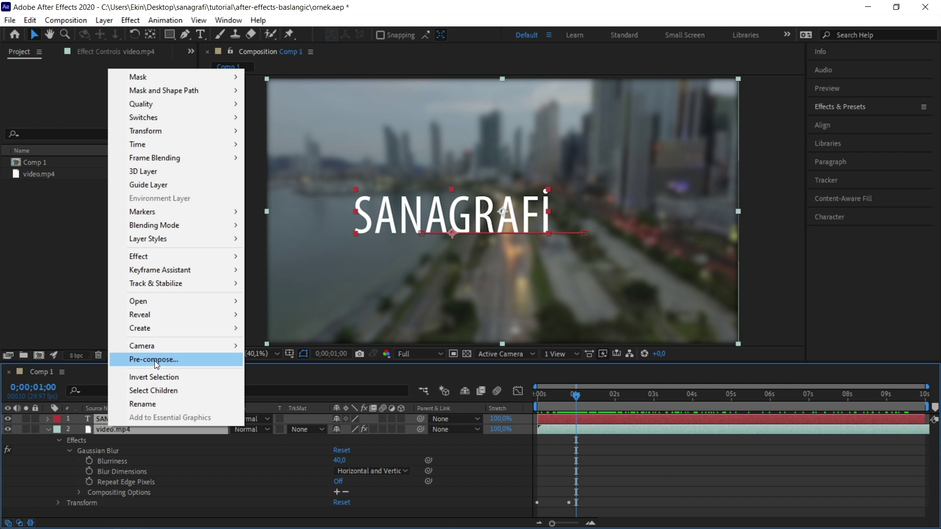
pyautogui.click(164, 359)
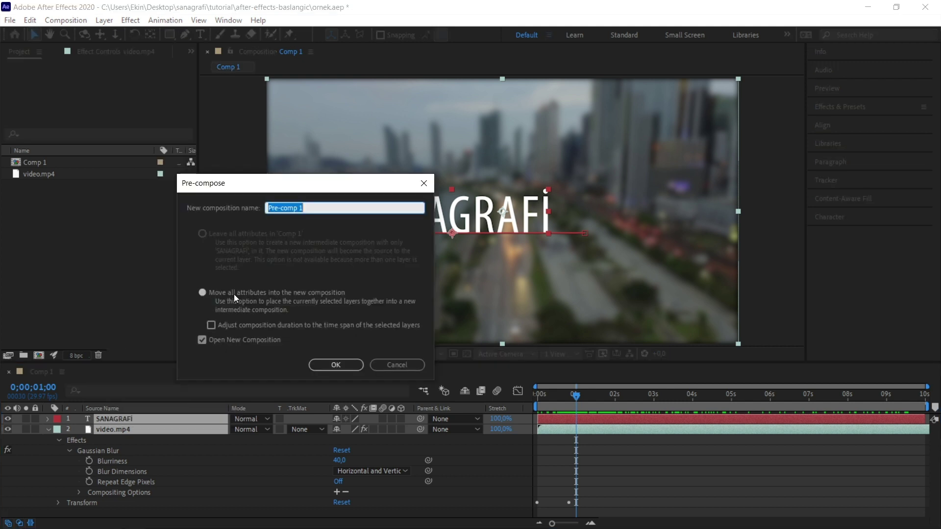
pyautogui.click(319, 365)
pyautogui.click(319, 365)
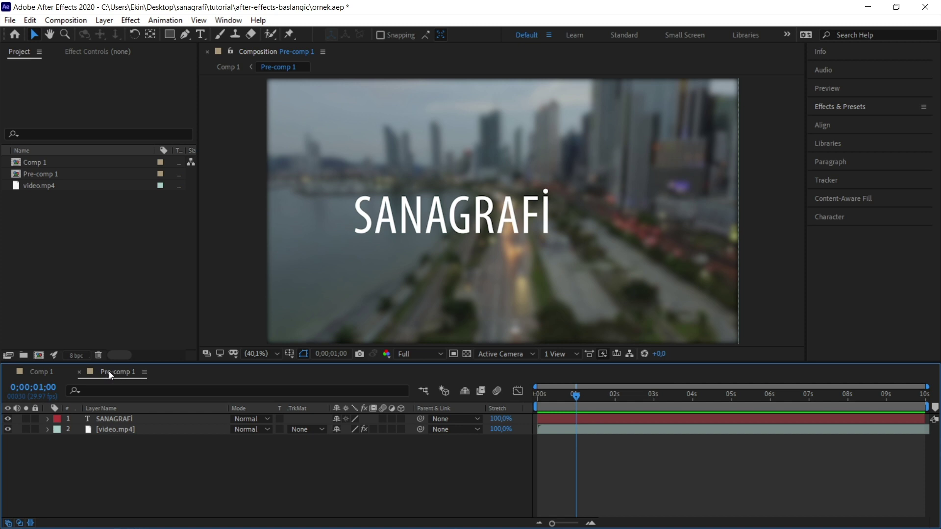
# Step: Test moving Pre-comp 1 in Comp 1, then nudge the SANAGRAFİ title inside Pre-comp 1
pyautogui.click(40, 373)
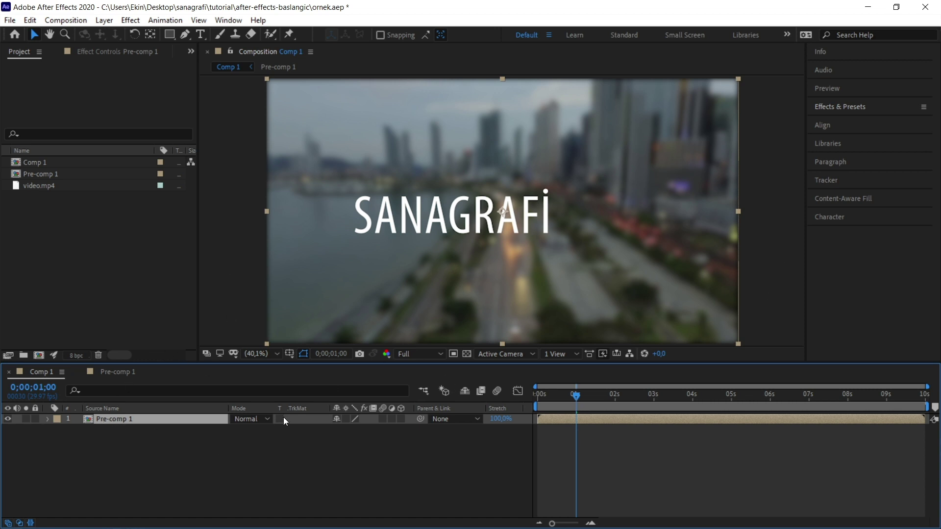
pyautogui.moveTo(635, 245); pyautogui.dragTo(556, 274)
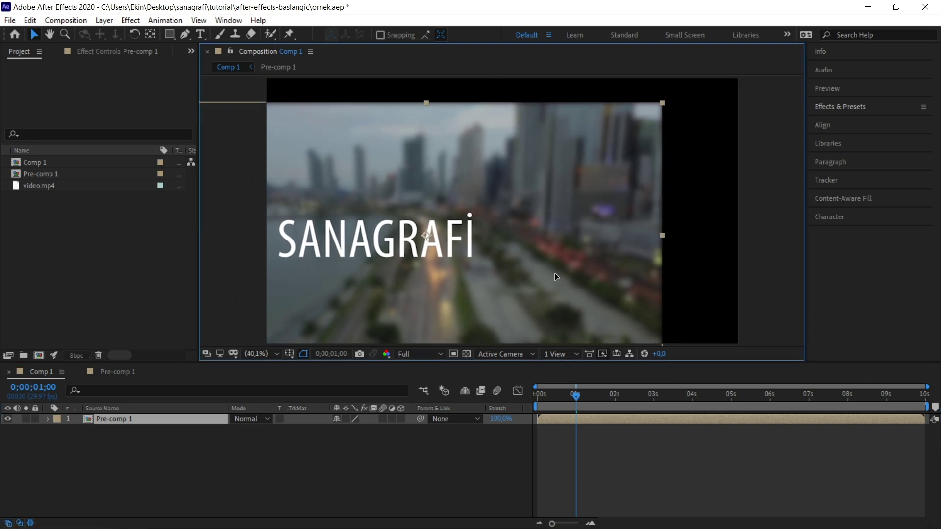
pyautogui.hotkey('ctrl', 'z')
pyautogui.doubleClick(86, 420)
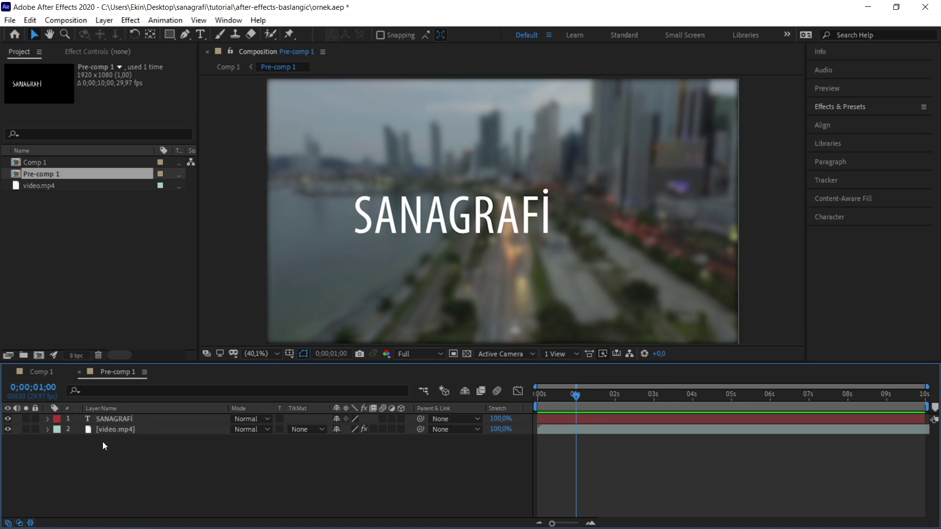
pyautogui.click(102, 418)
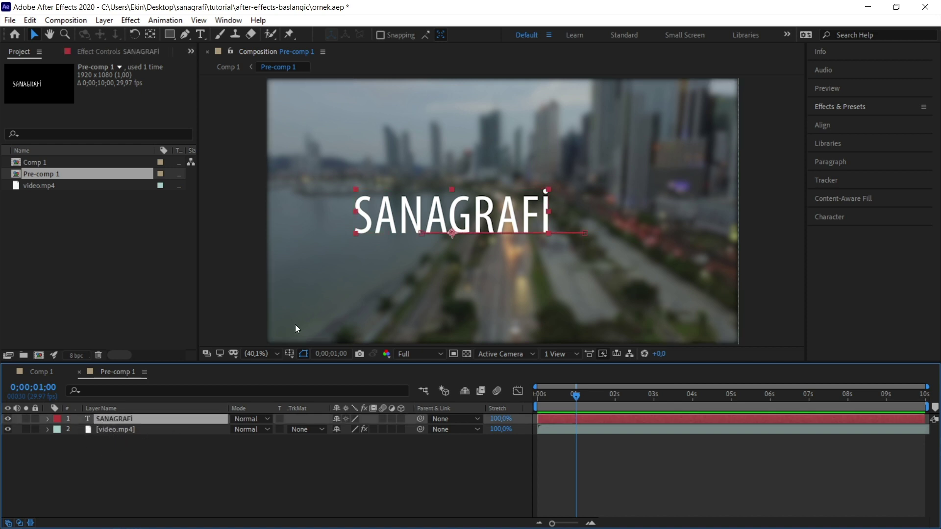
pyautogui.moveTo(391, 220); pyautogui.dragTo(368, 207)
pyautogui.click(160, 465)
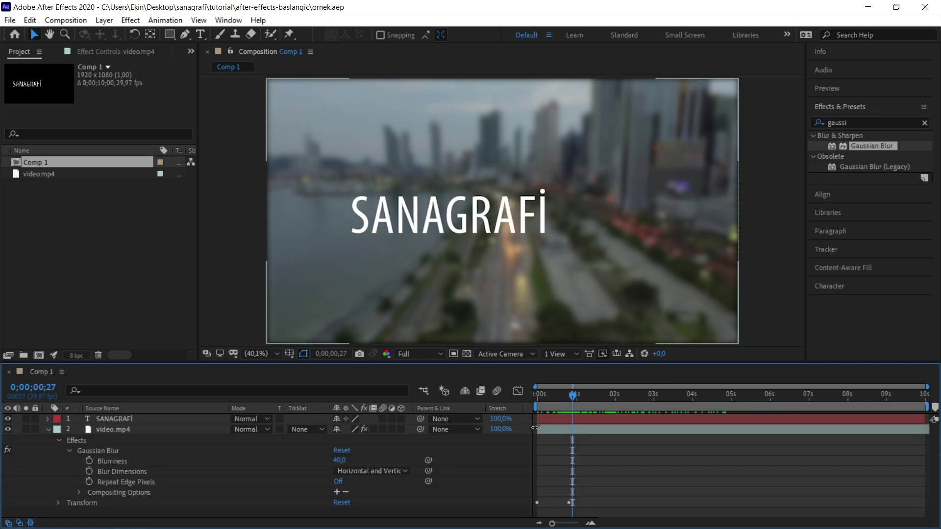
# Step: Scrub through Comp 1's timeline to preview the blurred video and title
pyautogui.click(541, 421)
pyautogui.click(539, 407)
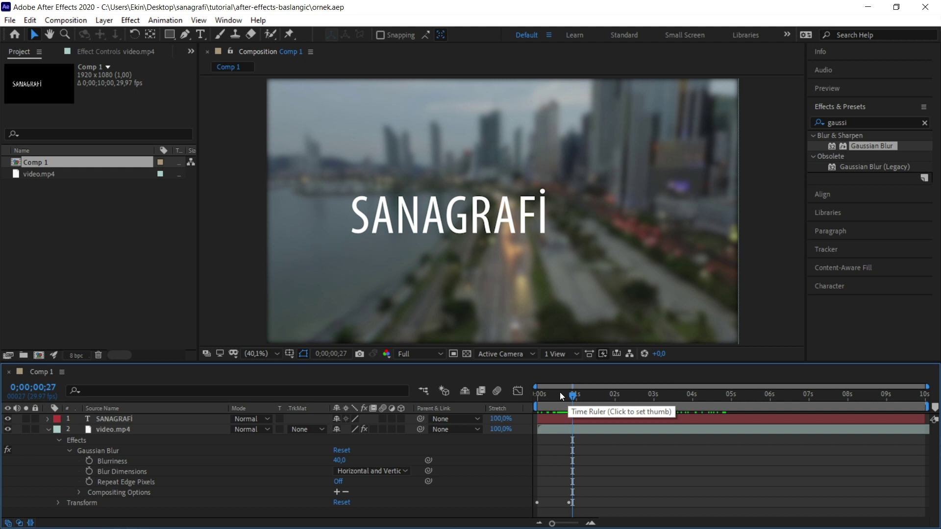
pyautogui.moveTo(573, 396)
pyautogui.mouseDown()
pyautogui.moveTo(880, 398)
pyautogui.moveTo(576, 398)
pyautogui.mouseUp()
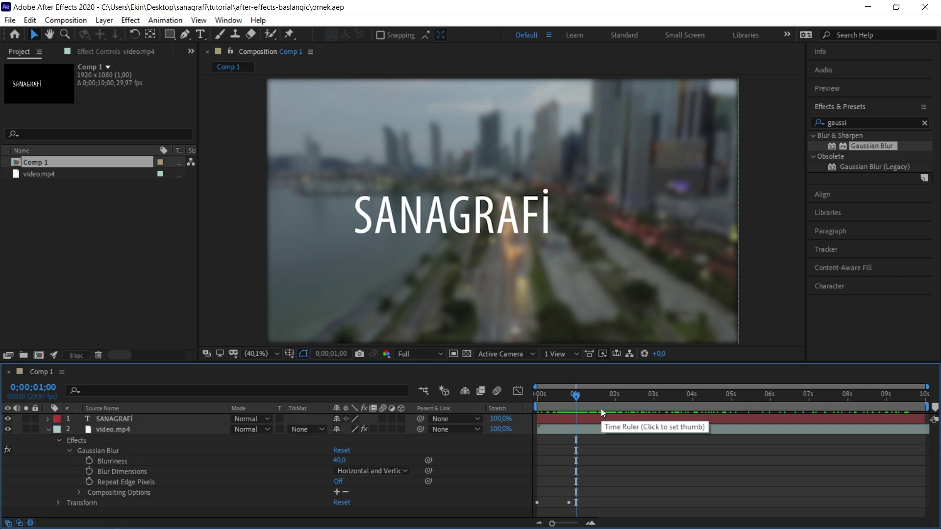
pyautogui.click(230, 158)
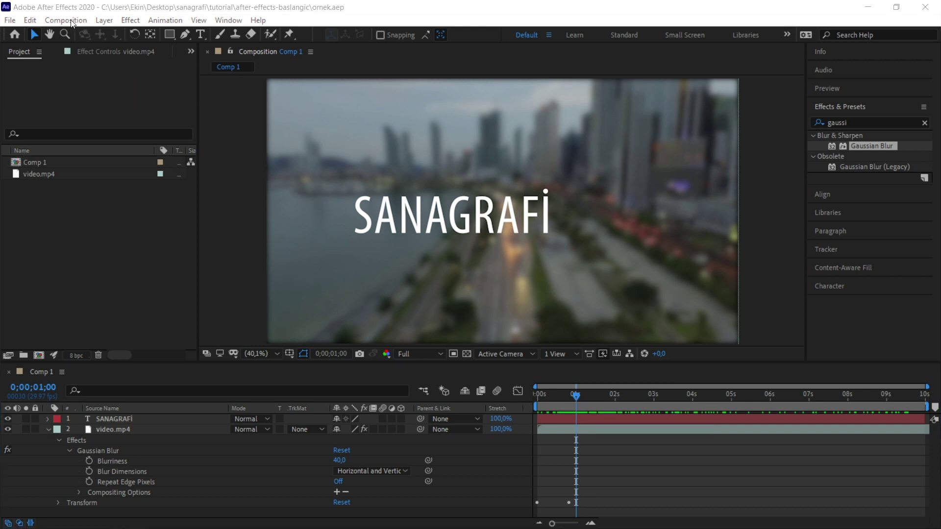
# Step: Add Comp 1 to the Render Queue with Best Settings and Lossless output
pyautogui.click(125, 437)
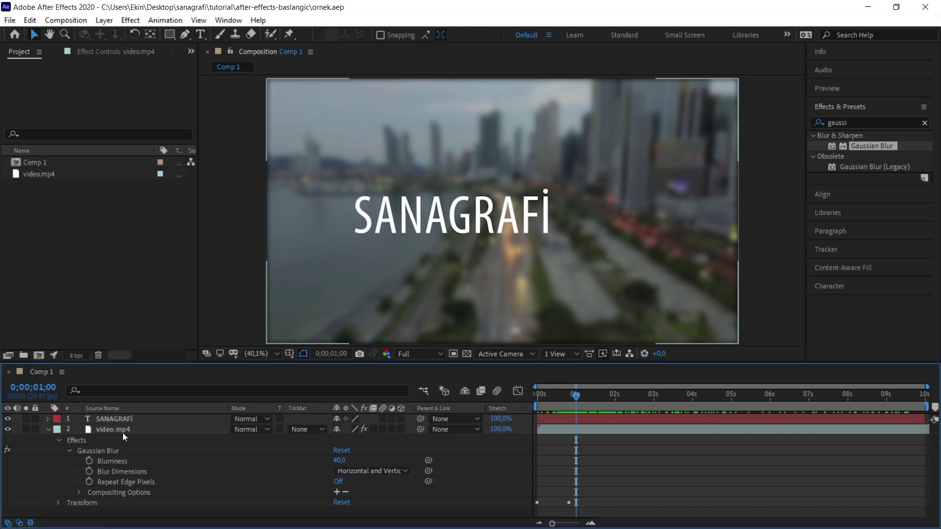
pyautogui.click(66, 20)
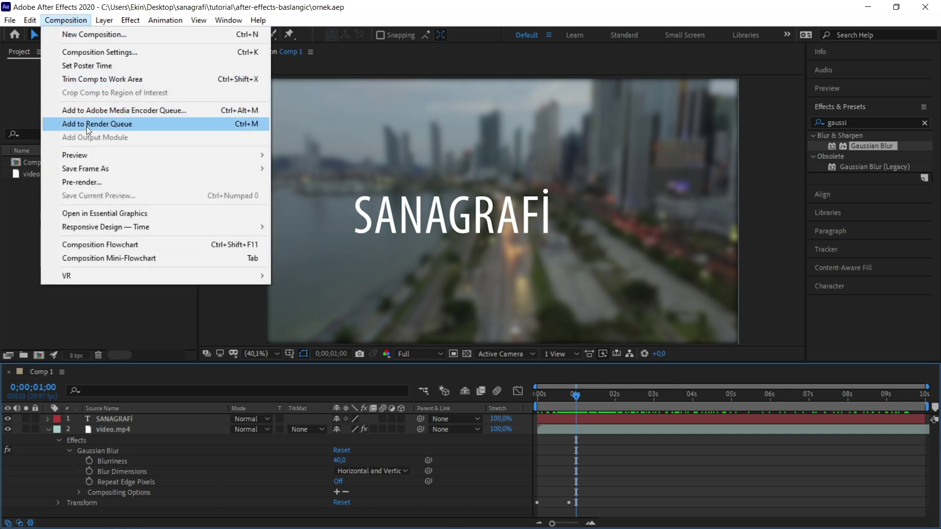
pyautogui.click(124, 125)
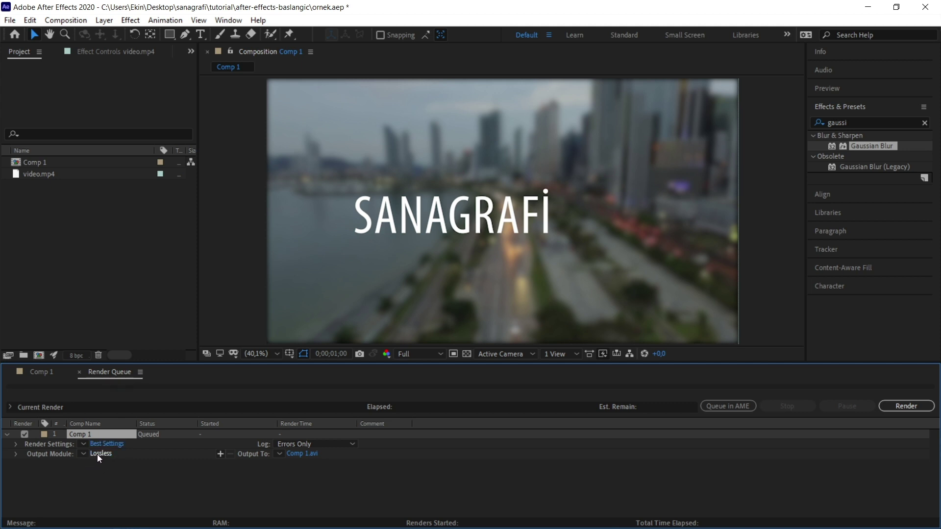
# Step: Keep AVI as the output module format for Comp 1, making it a custom AVI module
pyautogui.click(97, 454)
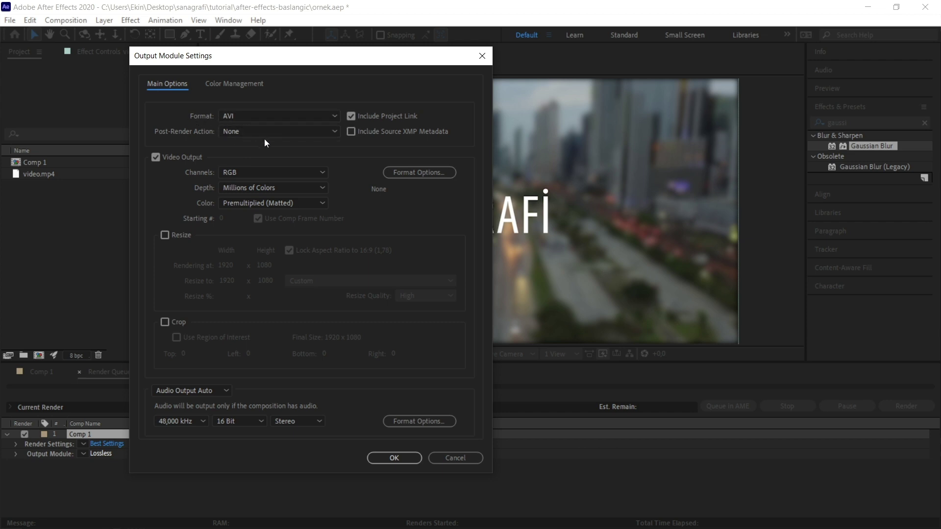
pyautogui.click(246, 116)
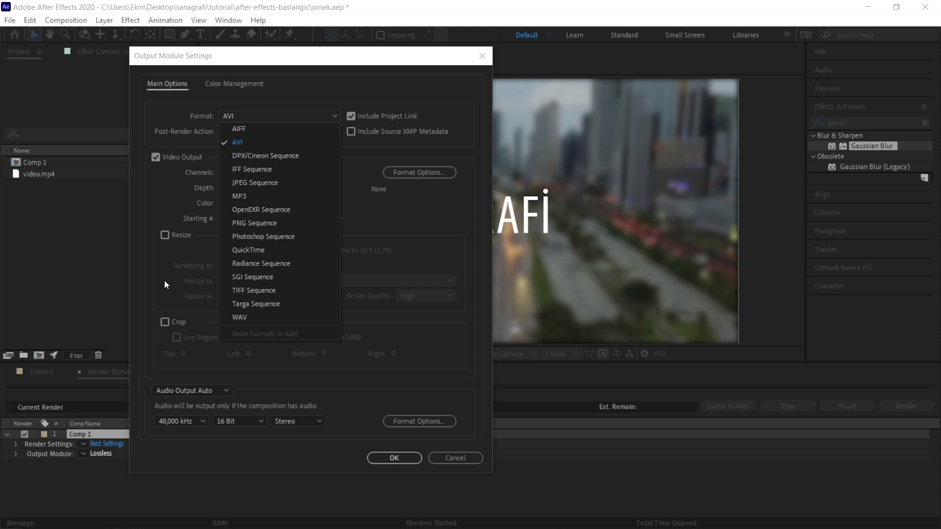
pyautogui.click(249, 142)
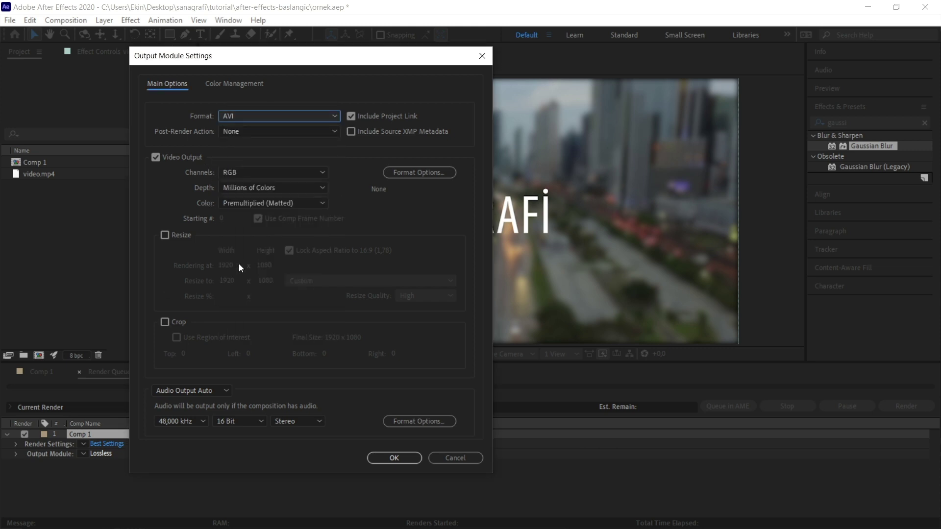
pyautogui.click(385, 459)
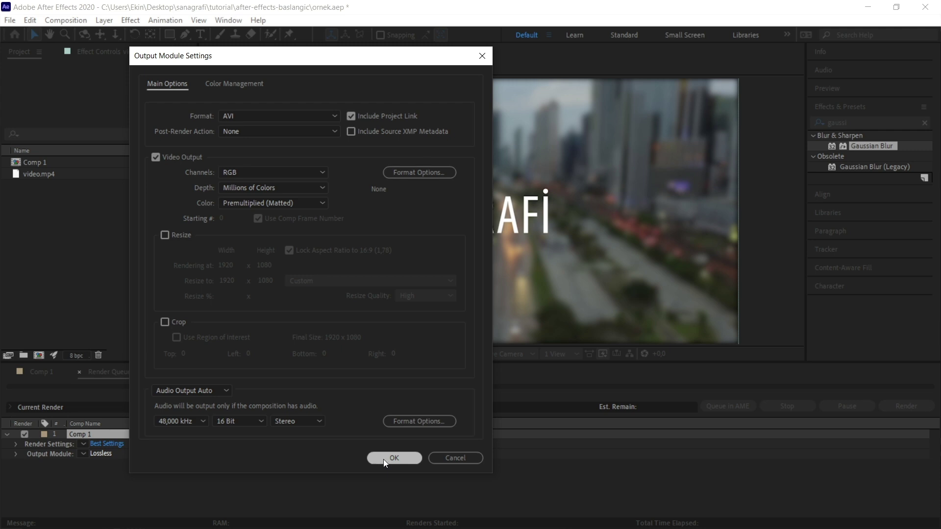
pyautogui.click(384, 459)
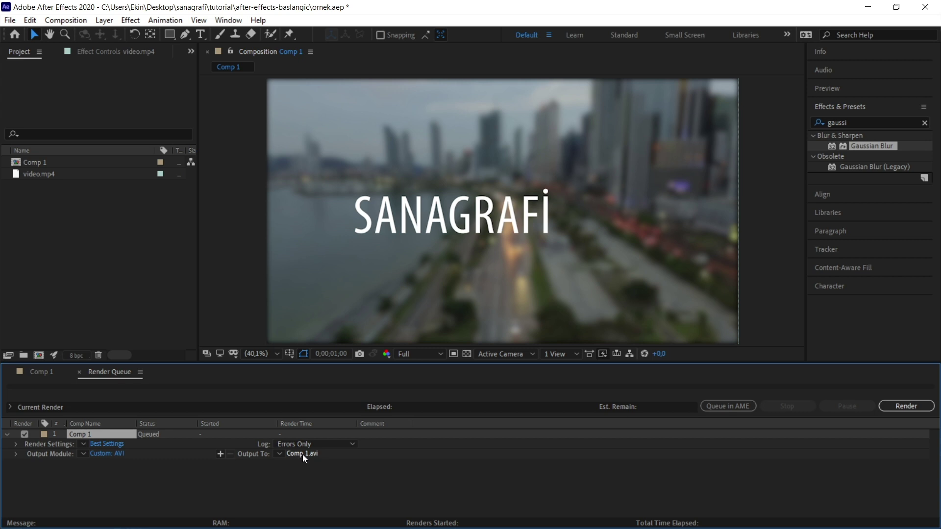
# Step: Set the output file to ornek.avi and render Comp 1
pyautogui.click(302, 454)
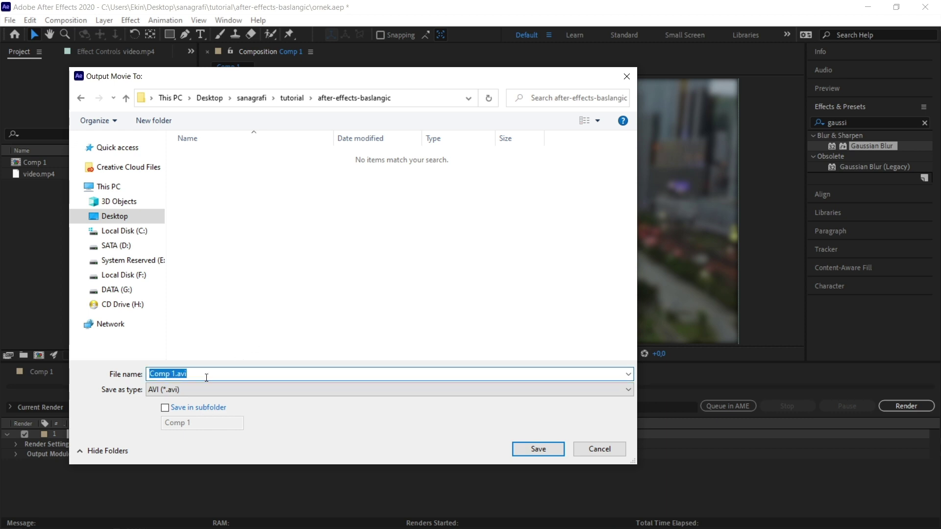
pyautogui.write('ornek')
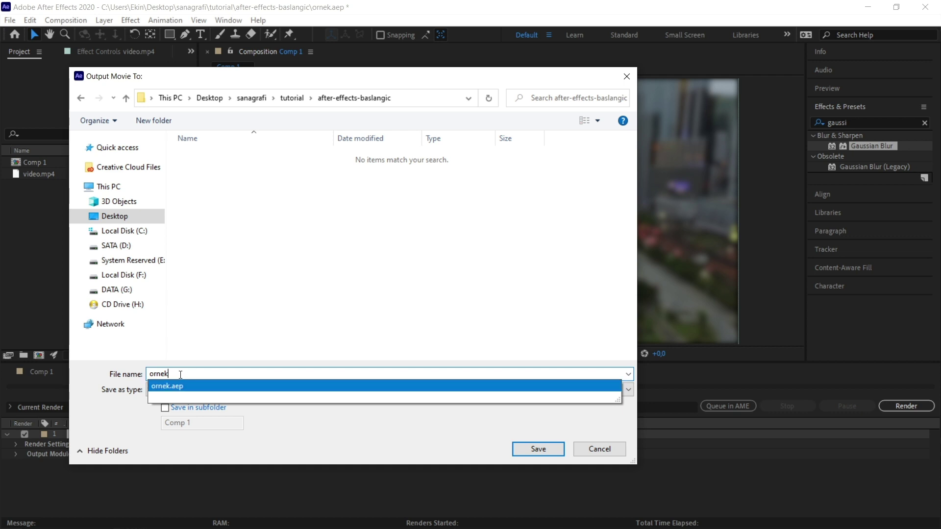
pyautogui.click(523, 448)
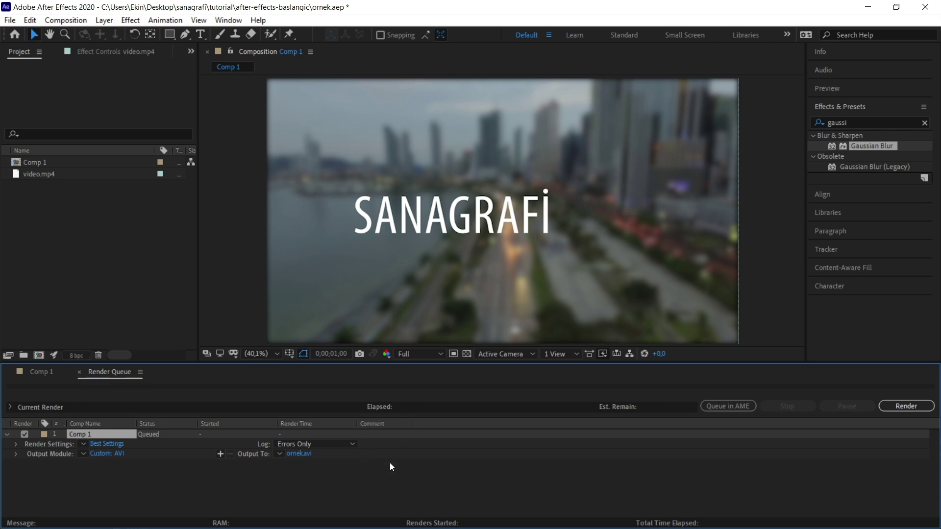
pyautogui.click(904, 404)
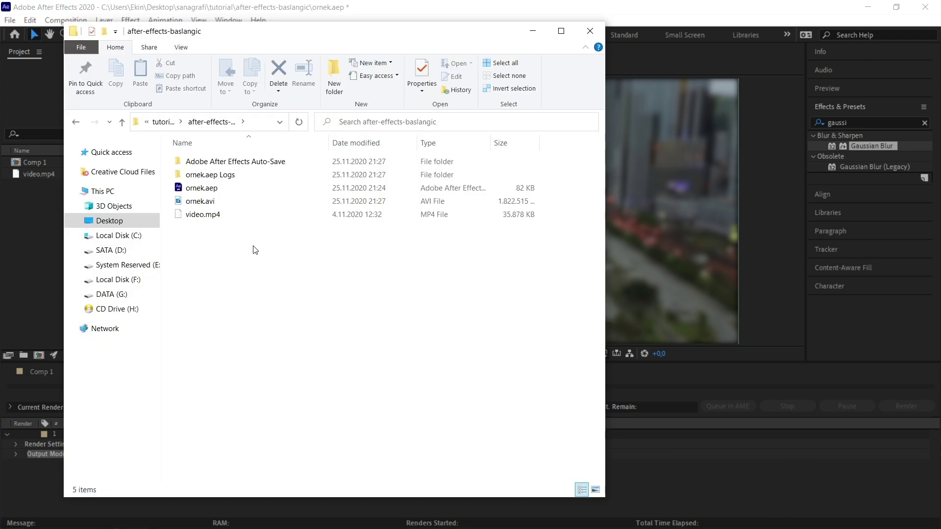
# Step: Play the rendered ornek.avi from the after-effects-baslangic folder
pyautogui.click(232, 189)
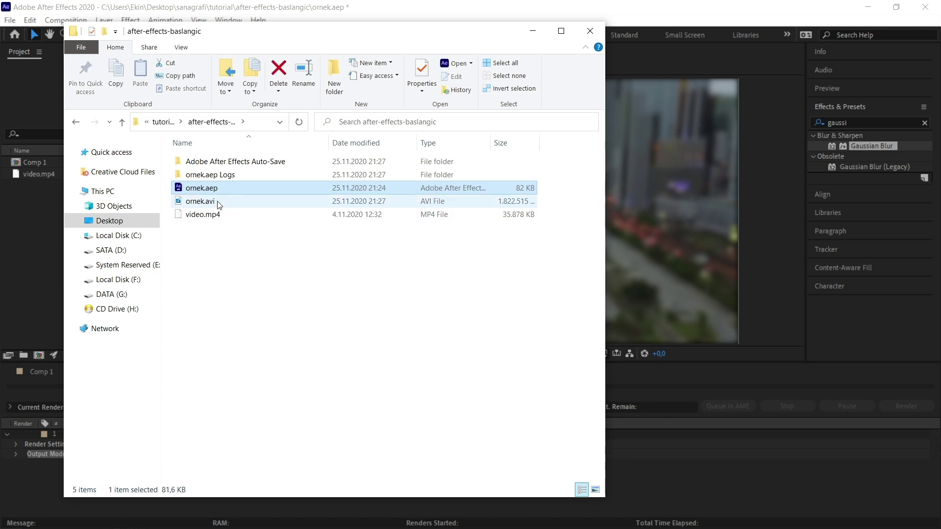
pyautogui.click(198, 203)
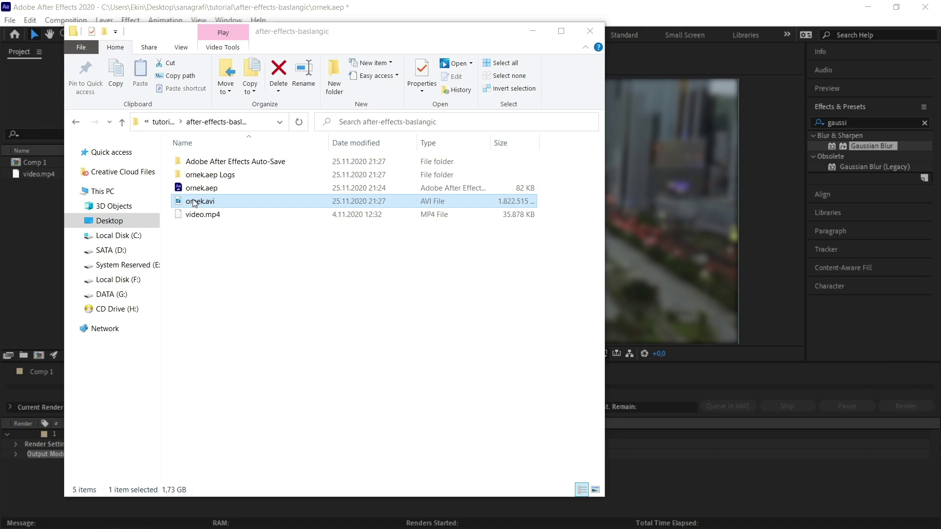
pyautogui.doubleClick(195, 203)
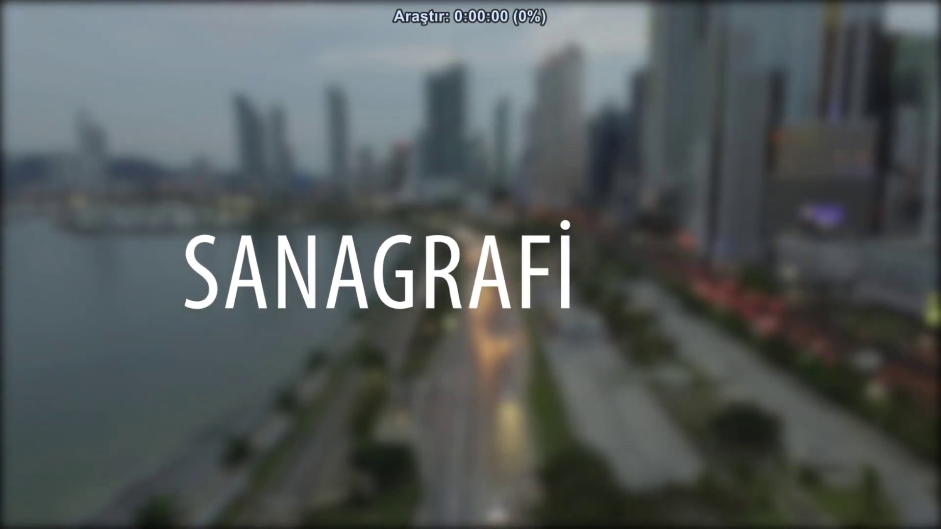